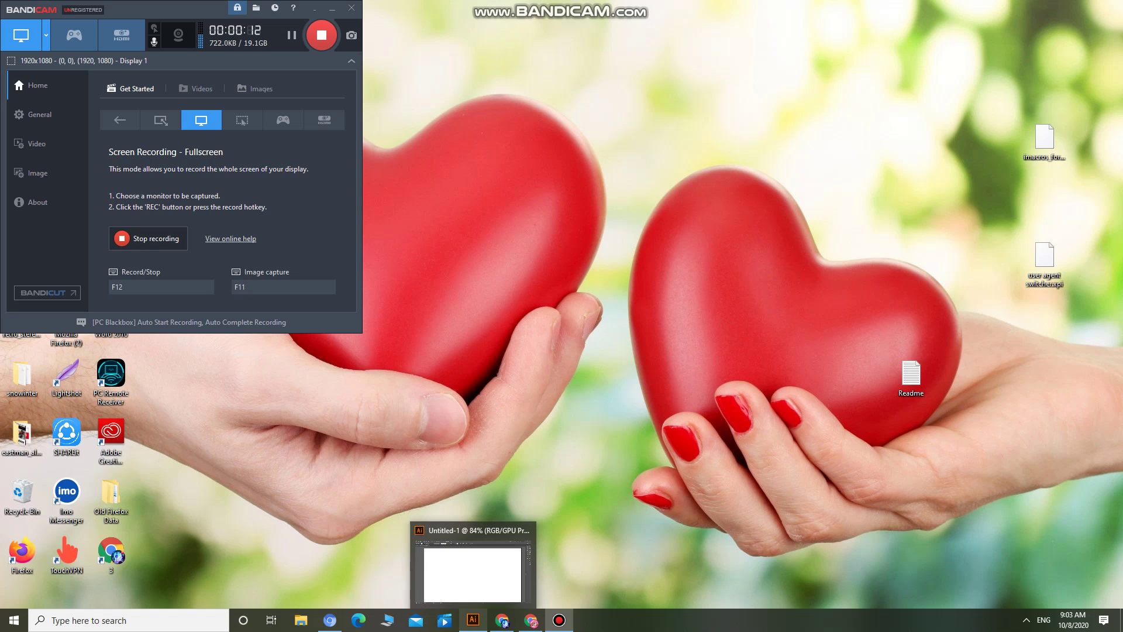
- Switch to the open Untitled-1 document in Adobe Illustrator
click(473, 619)
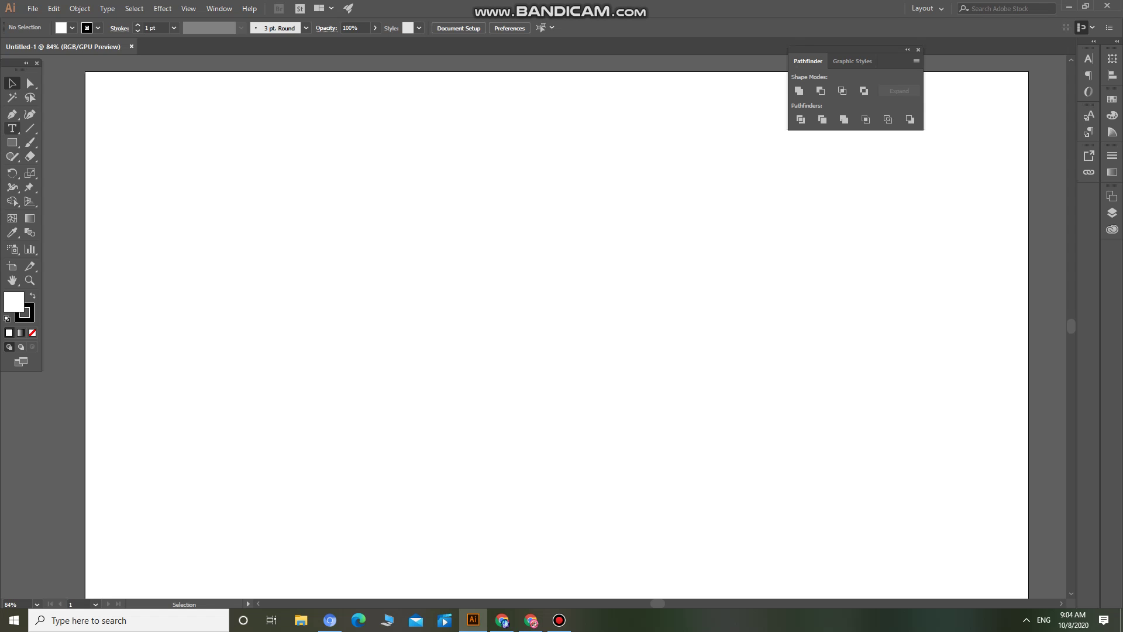
click(12, 129)
drag(10, 129, 354, 196)
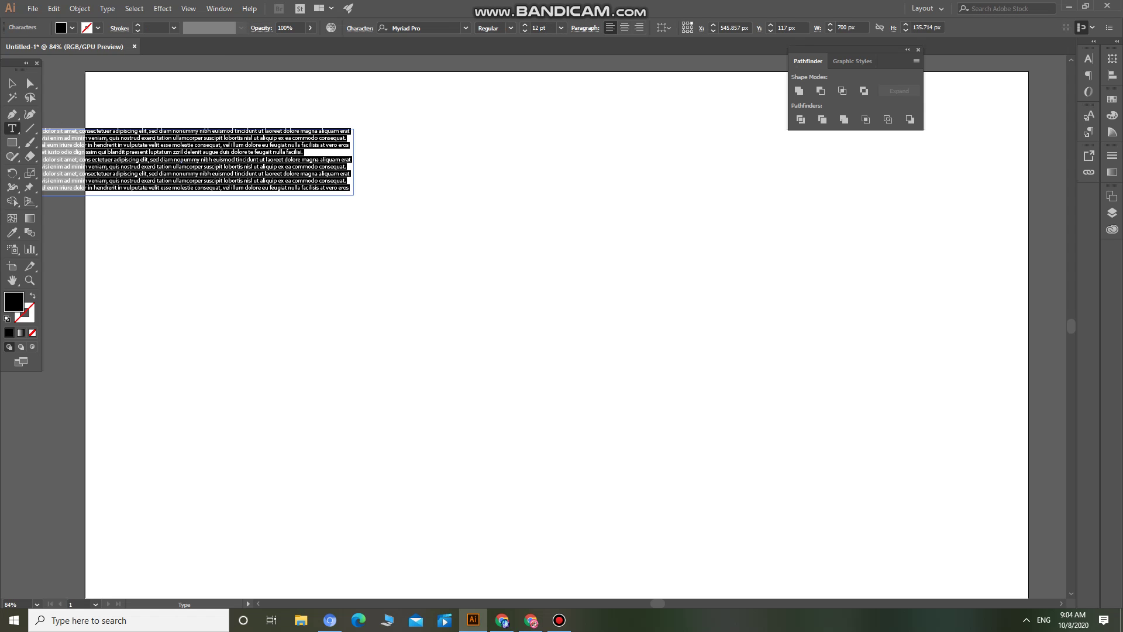
key(BackSpace)
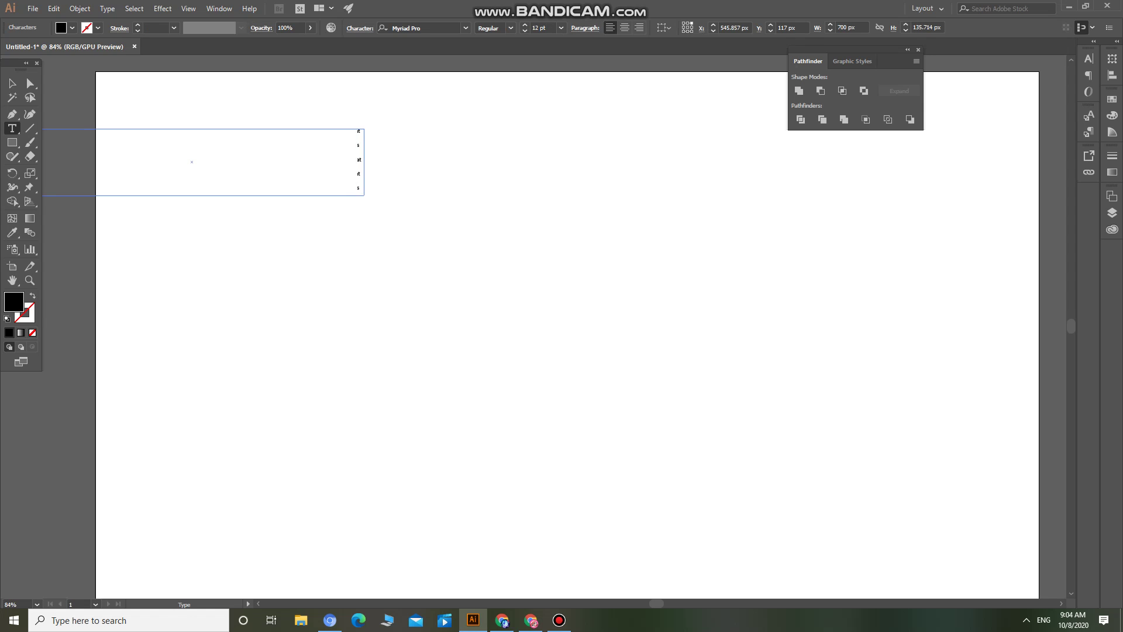
key(Escape)
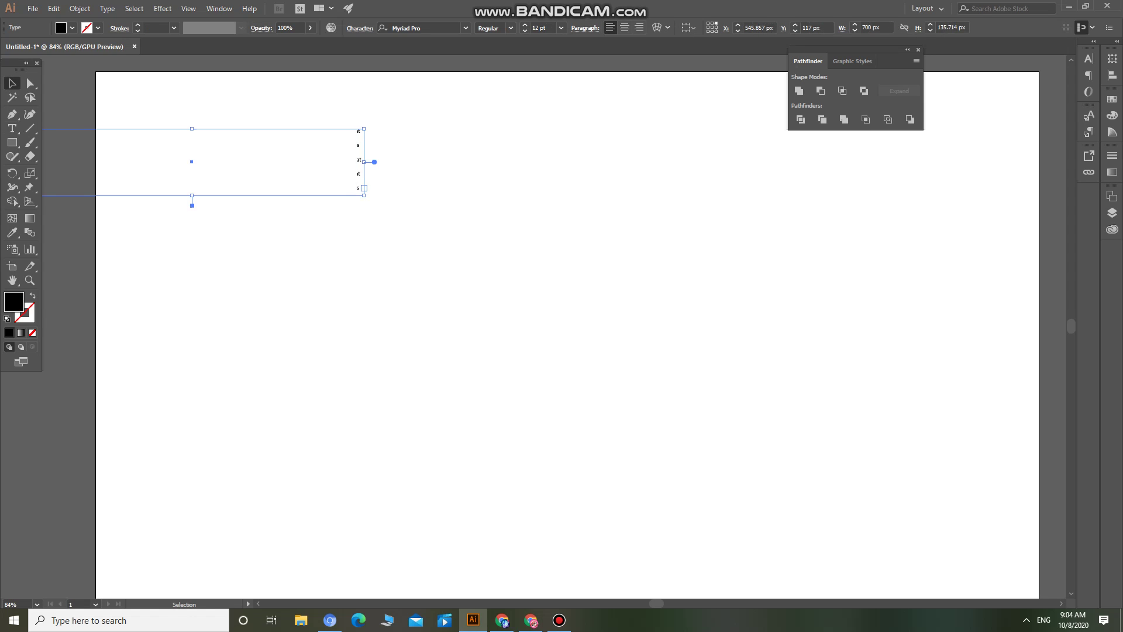
key(Delete)
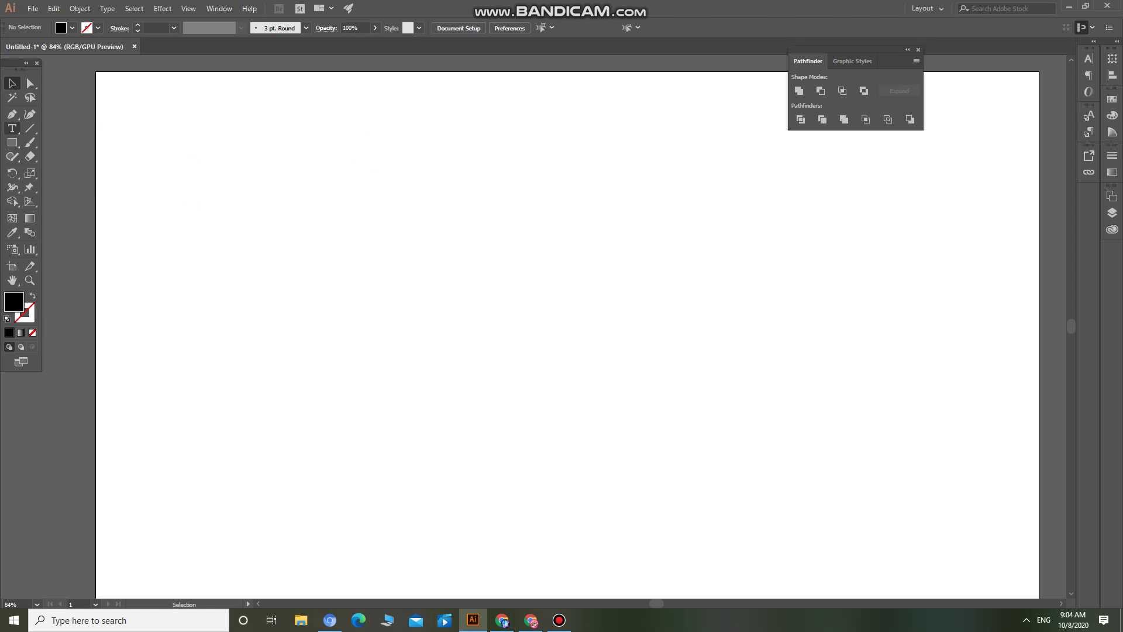
- Place a point text object with the placeholder "Lorem ipsum" on the artboard and scale it up to about 169 pt
click(12, 128)
click(384, 250)
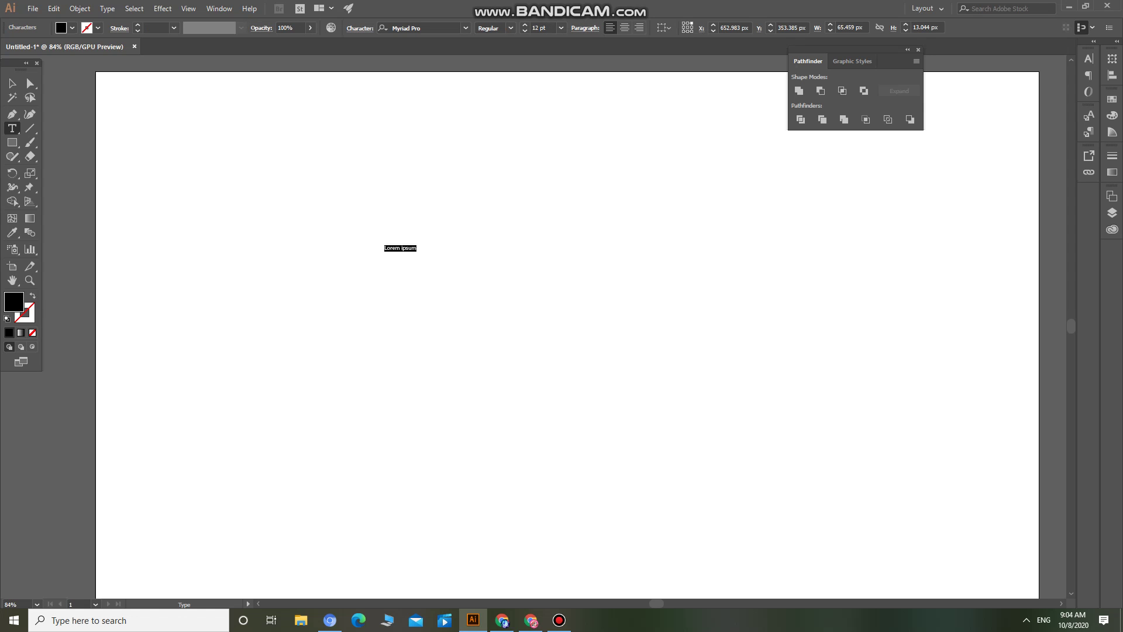
key(Escape)
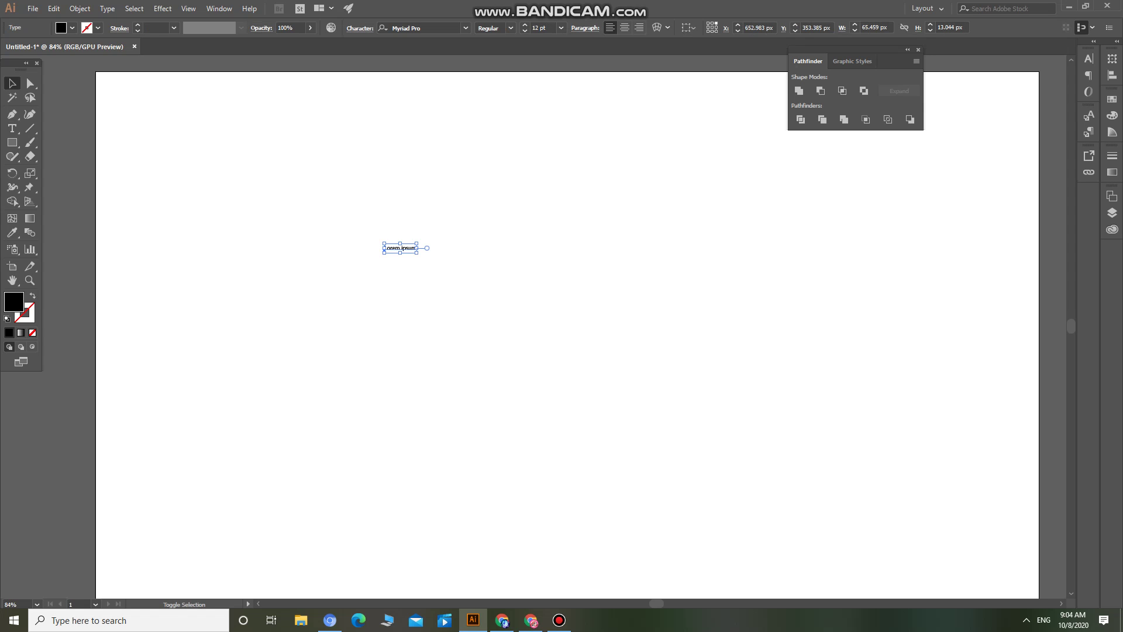
drag(417, 253, 627, 292)
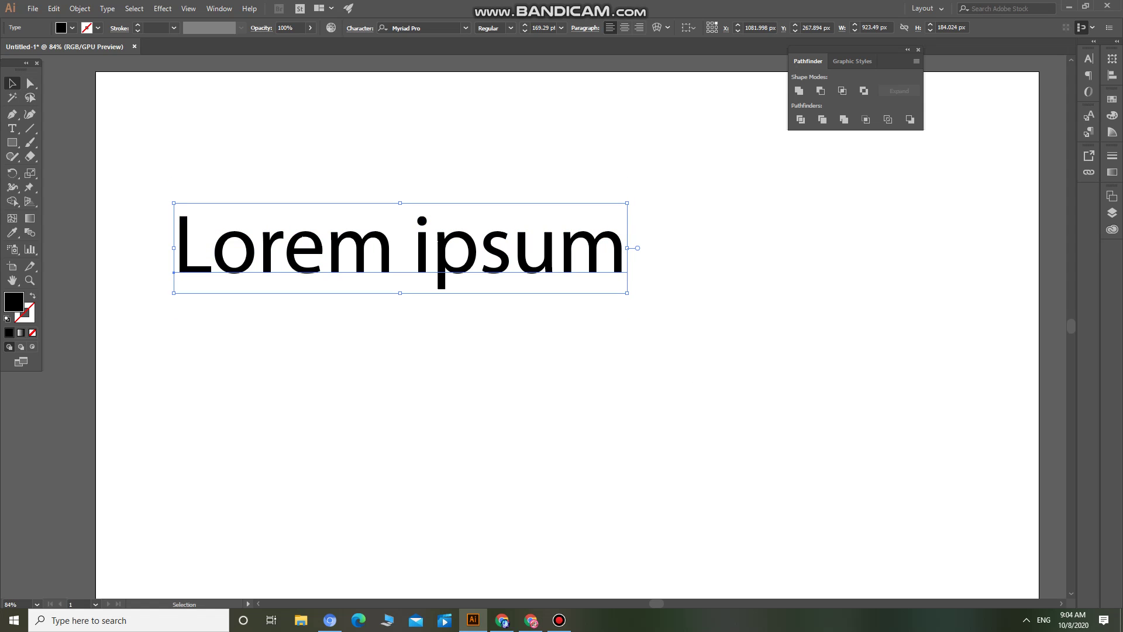
- Edit the second word of the large placeholder text so that it reads "Lorem xsum"
click(12, 128)
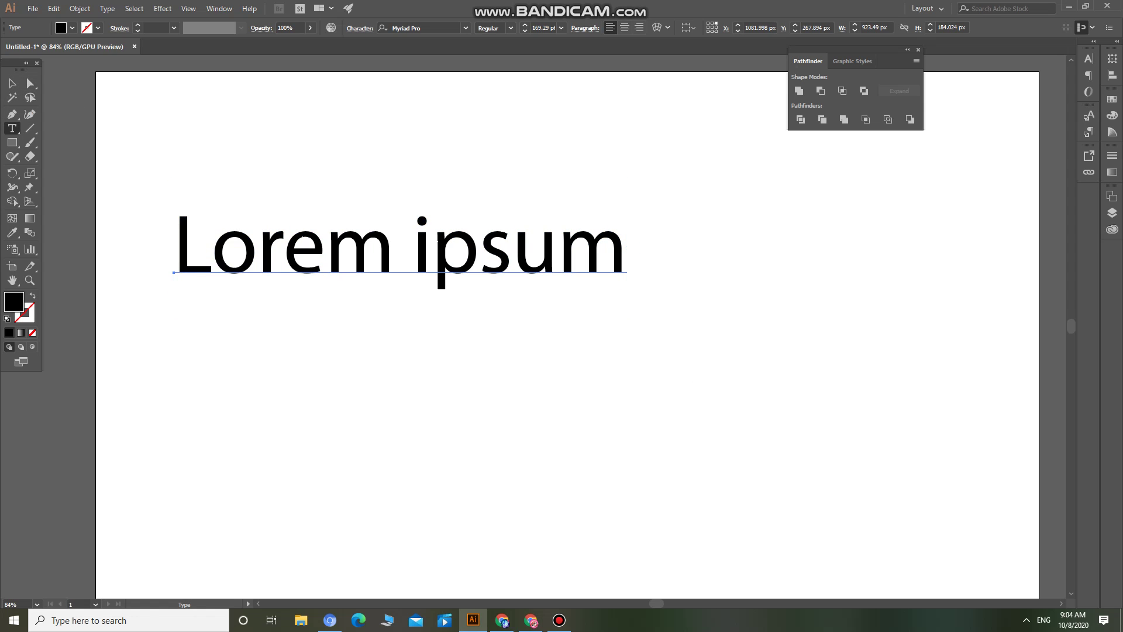
drag(170, 262, 583, 311)
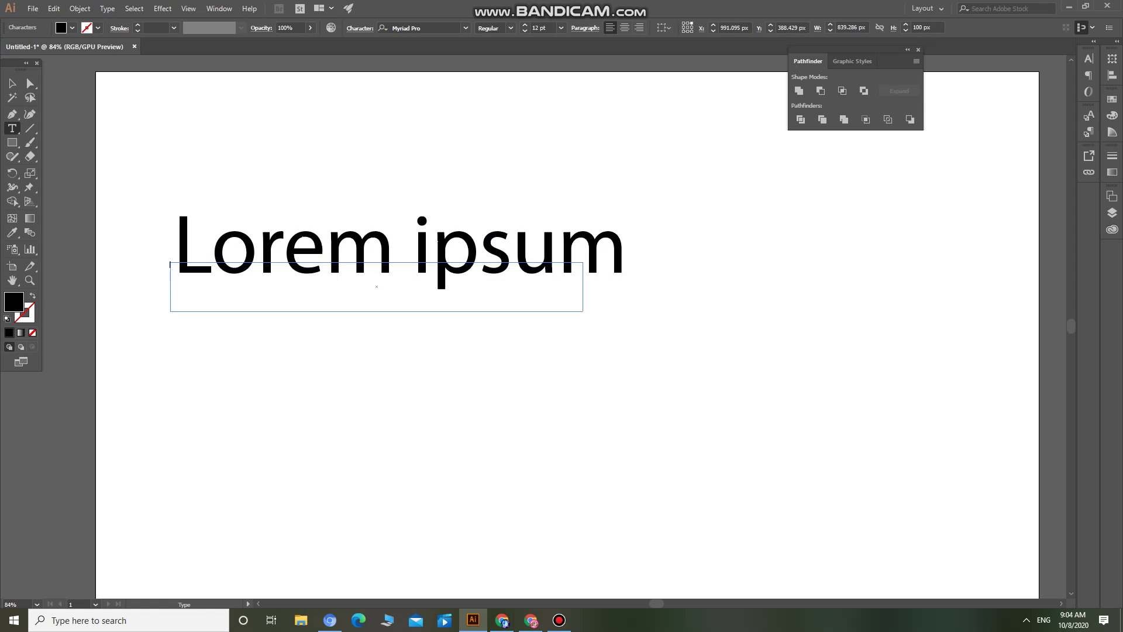
click(174, 257)
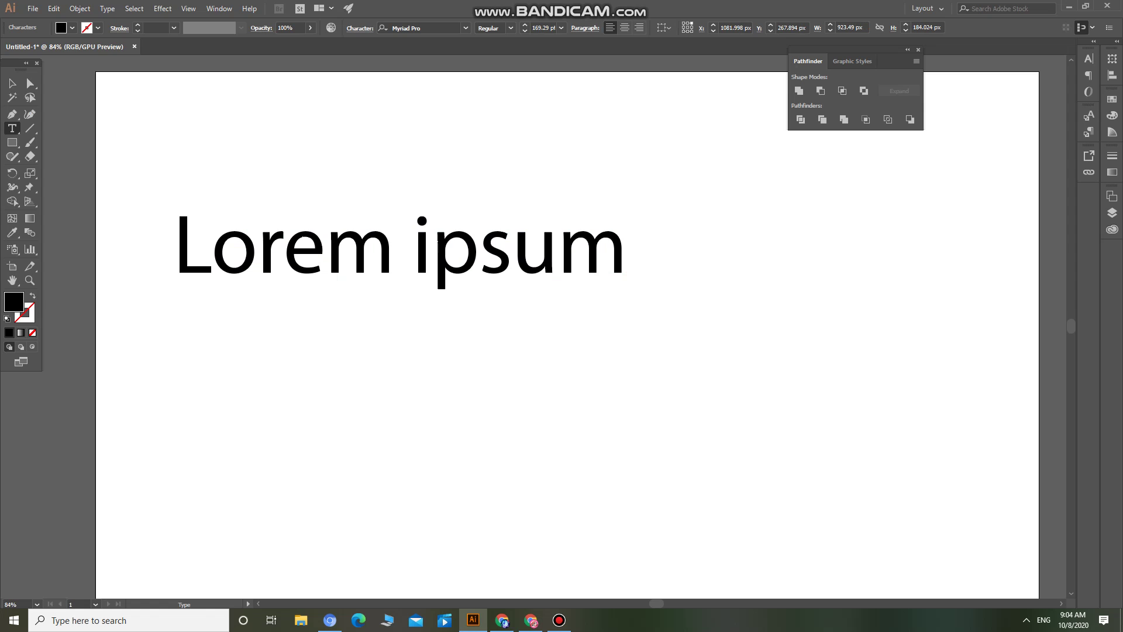
click(431, 251)
key(BackSpace)
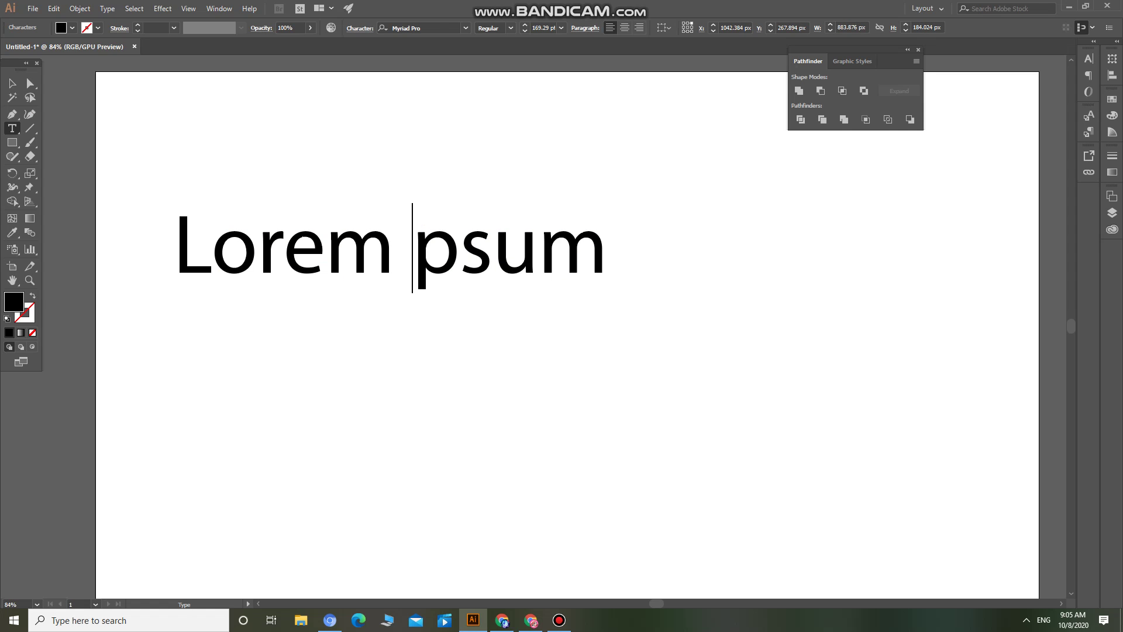
text(x)
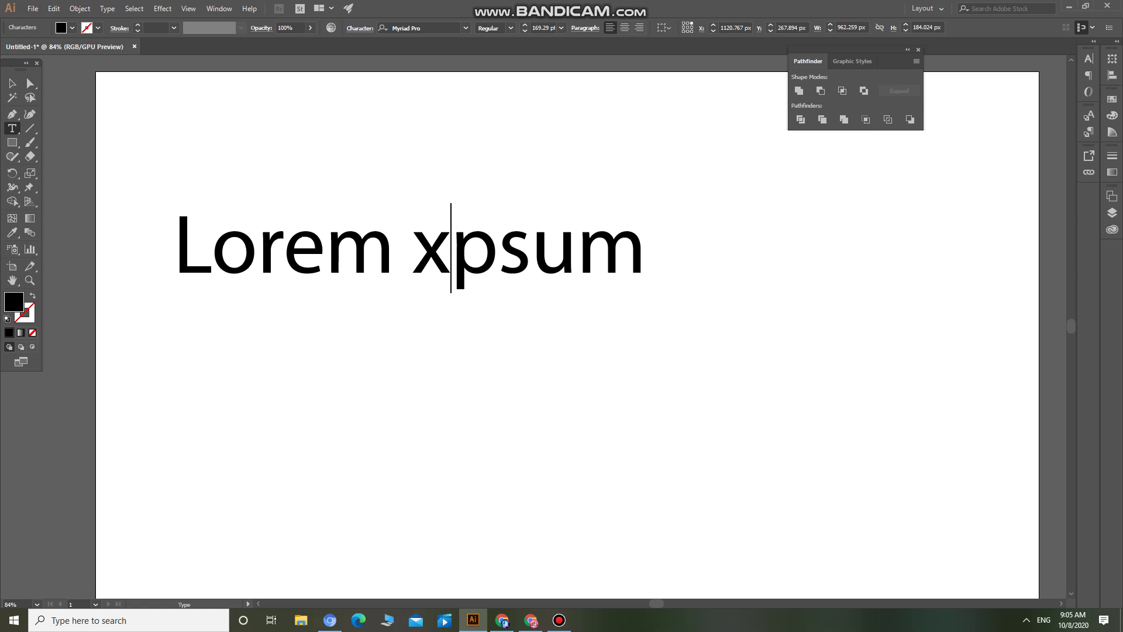
key(Right)
key(BackSpace)
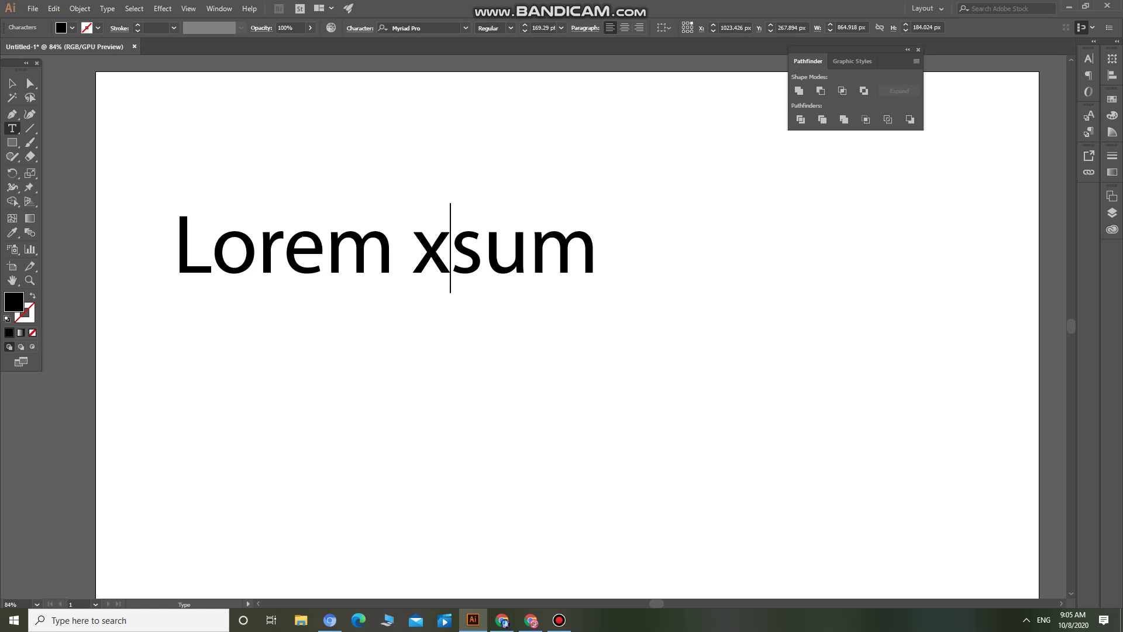
key(Escape)
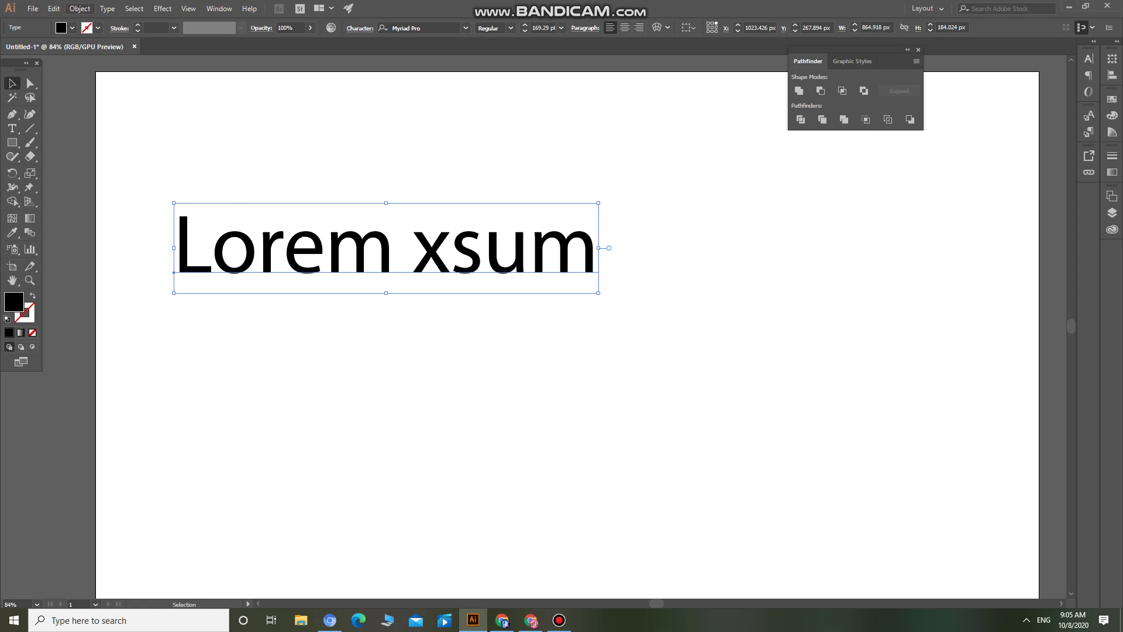
- Change the text's case to UPPERCASE and move the text down and right toward the middle of the artboard
click(80, 8)
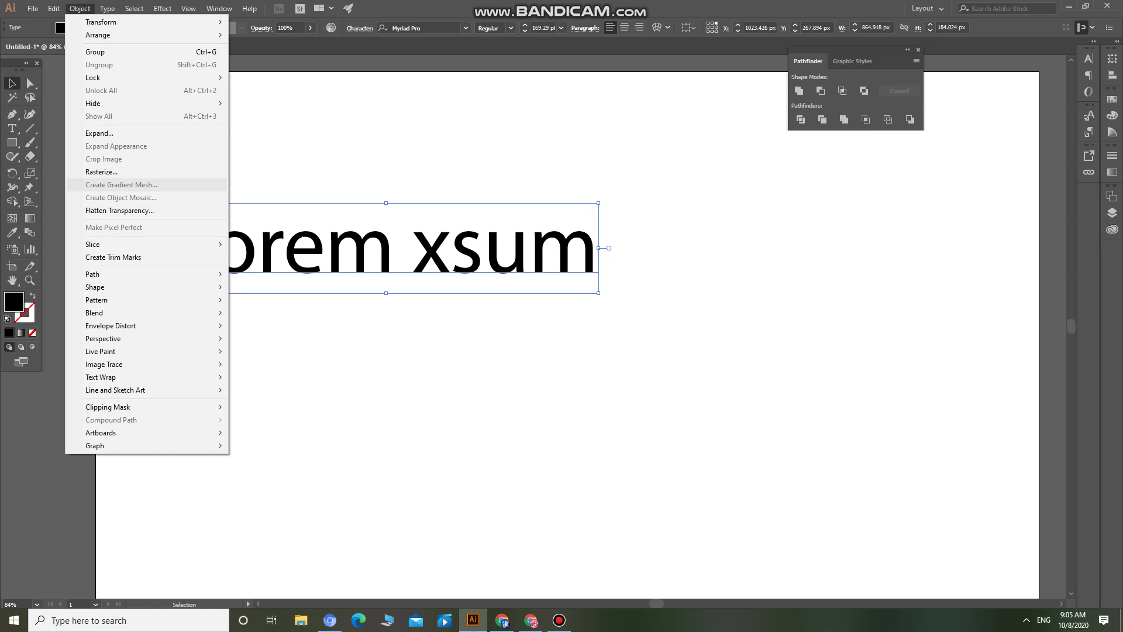
mouse_move(93, 244)
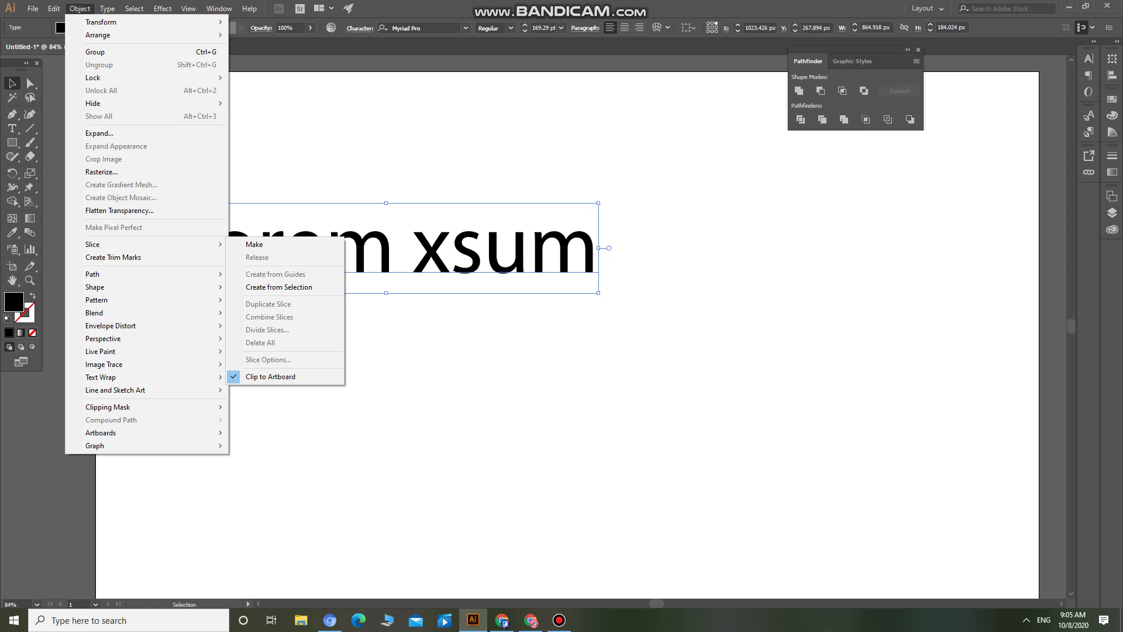
mouse_move(107, 8)
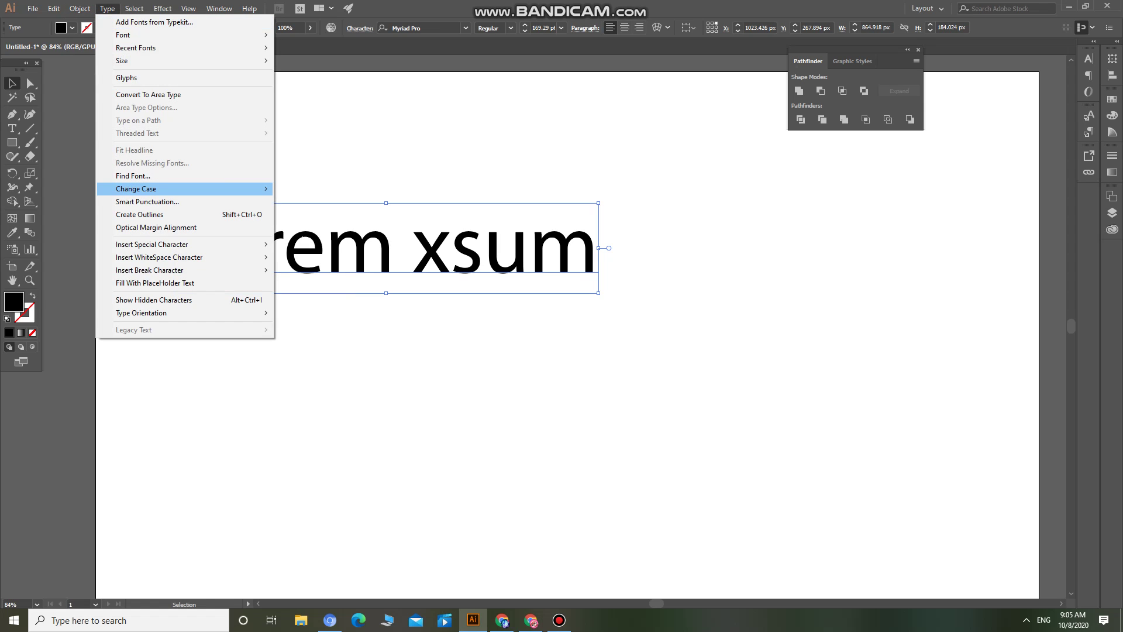
mouse_move(136, 188)
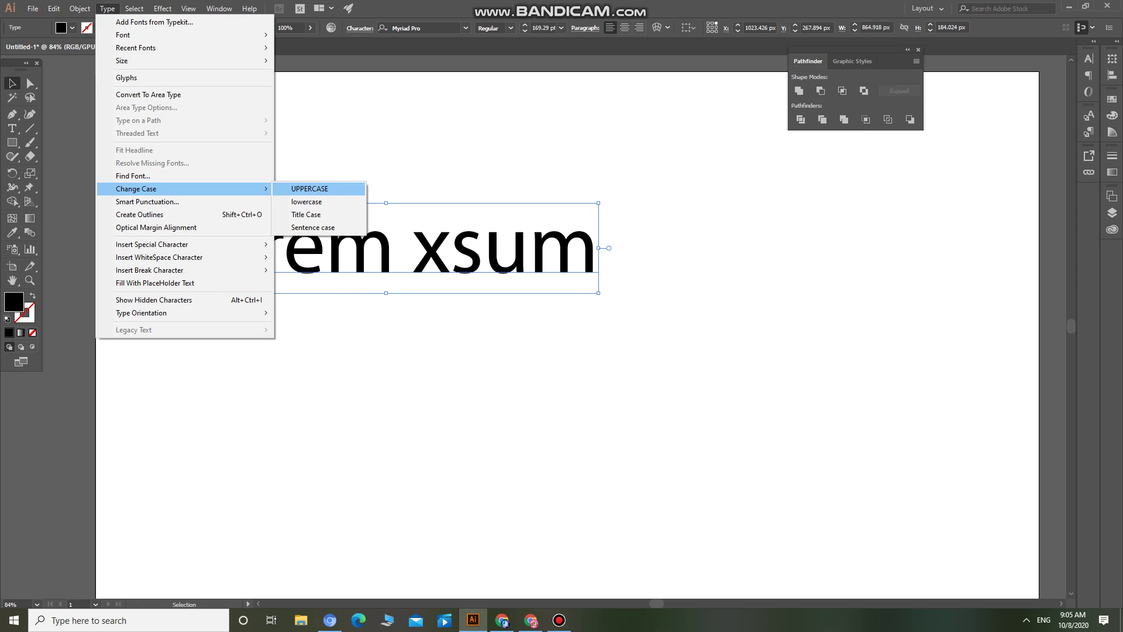
click(310, 188)
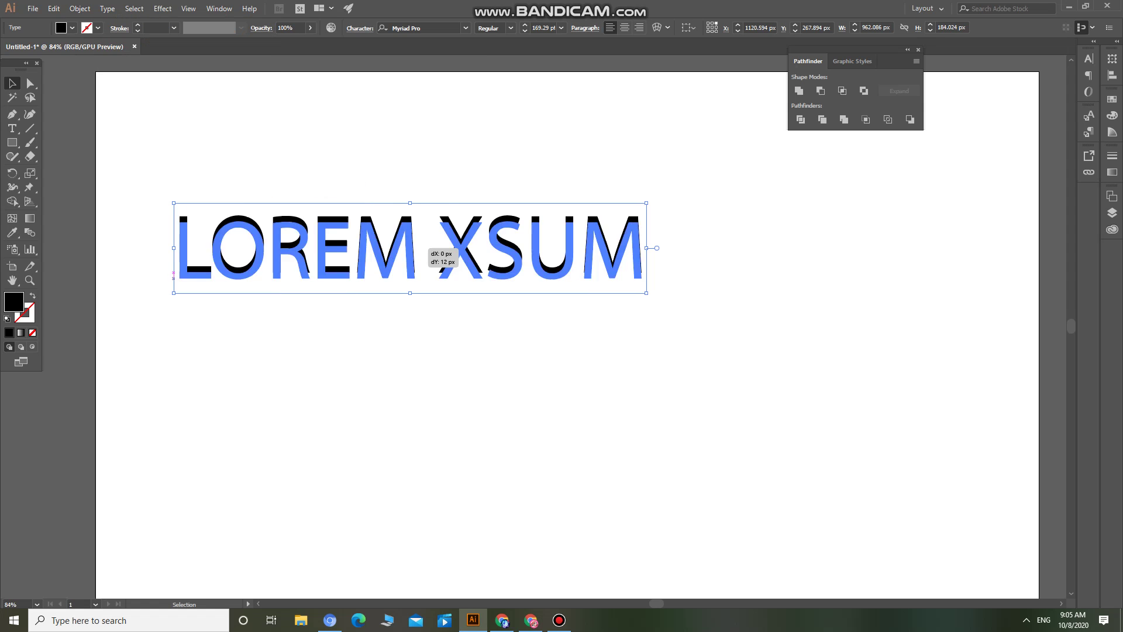
drag(447, 258, 550, 319)
click(520, 233)
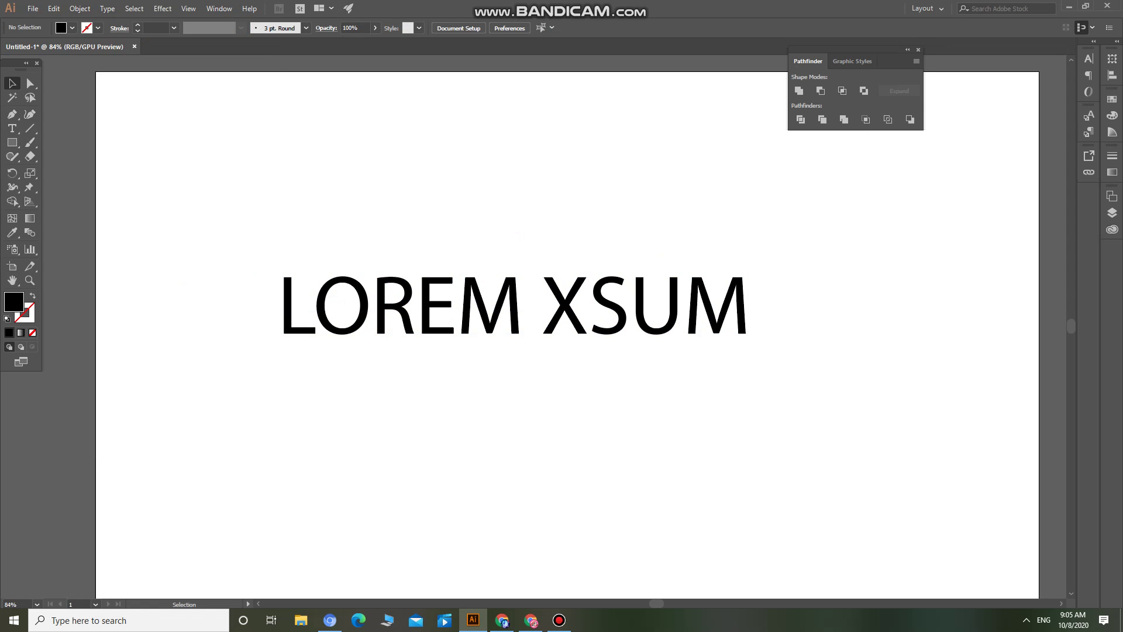
- Expand the LOREM XSUM text with Object and Fill enabled, and deselect it
click(444, 304)
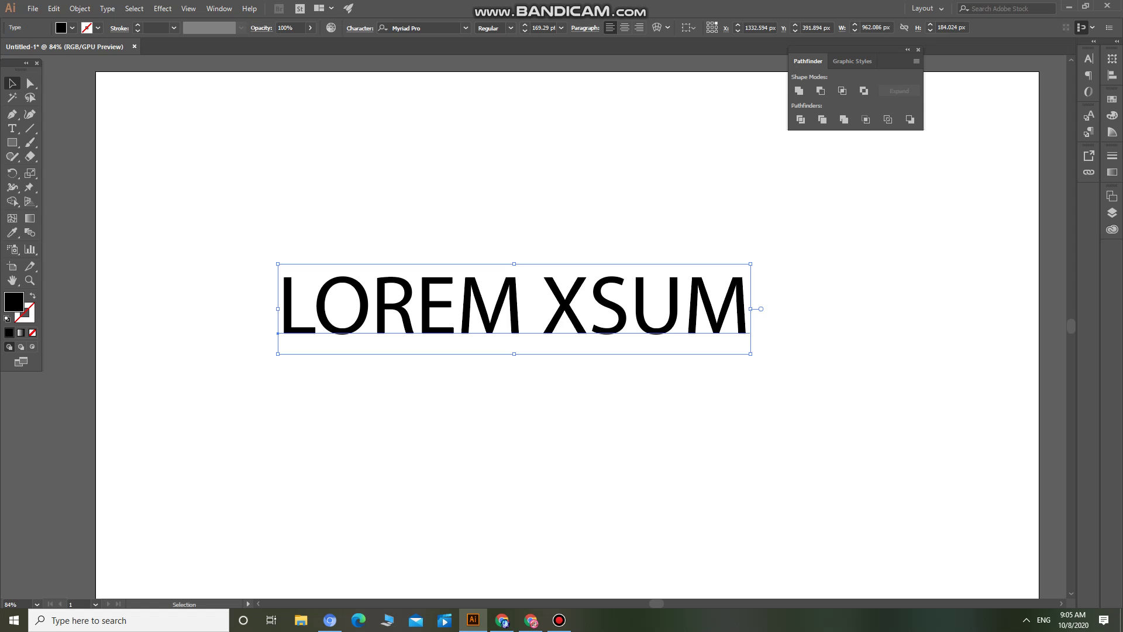
click(80, 8)
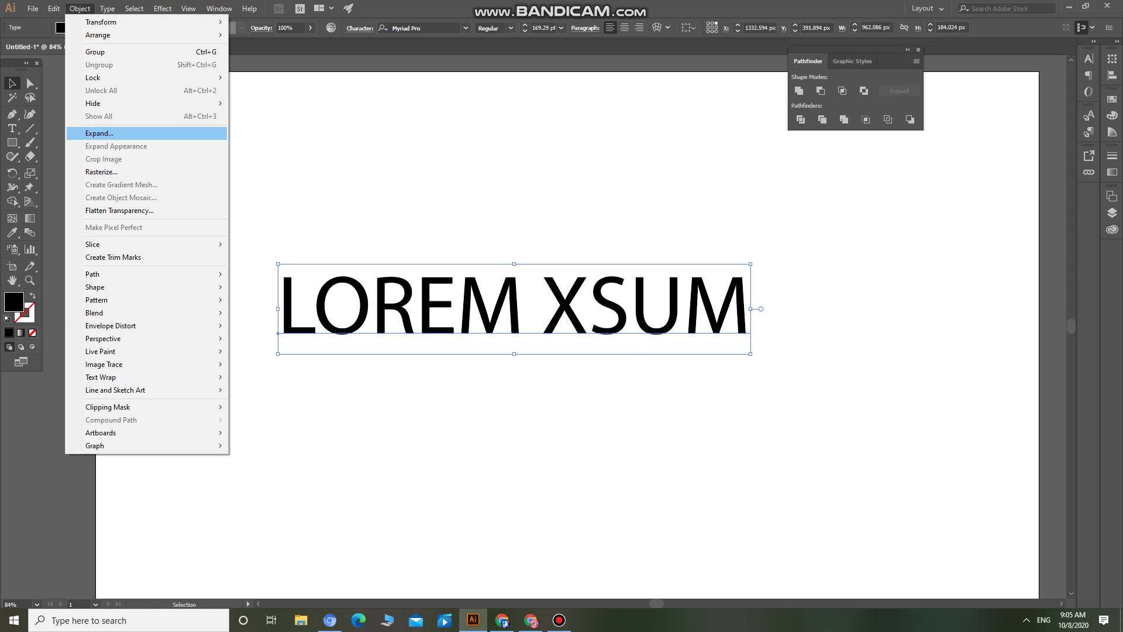
click(100, 133)
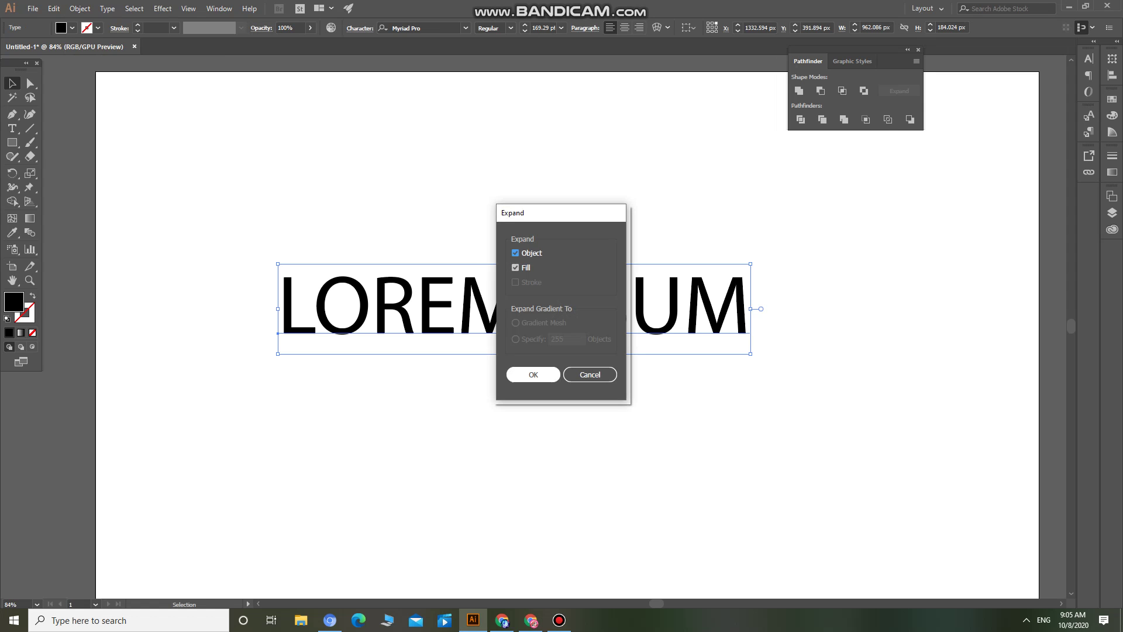
key(Return)
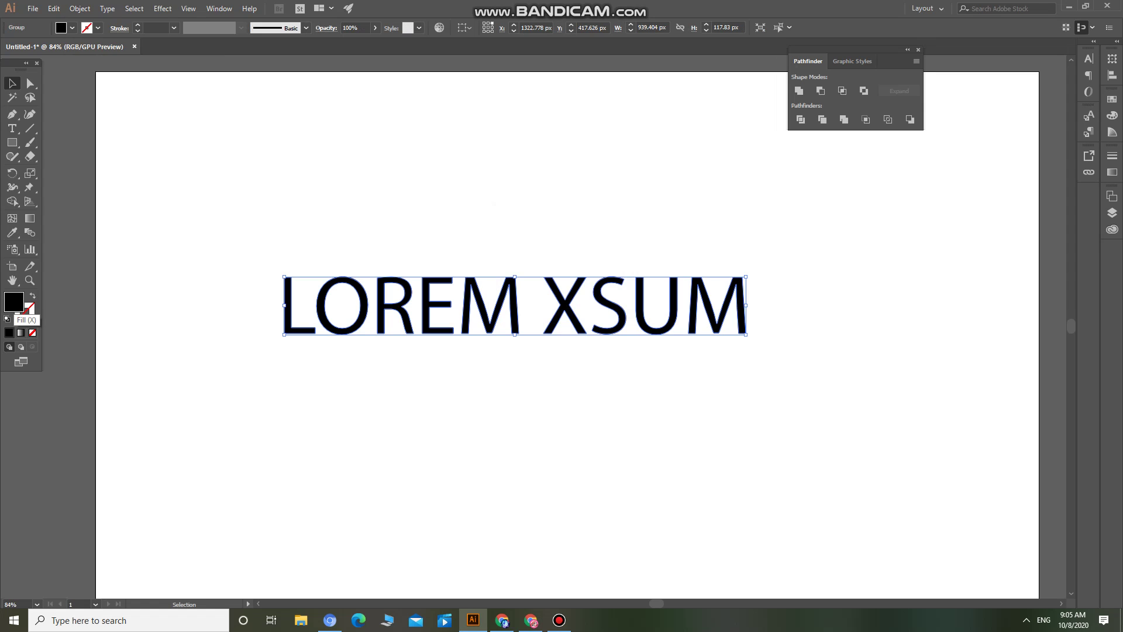
key(ctrl+shift+a)
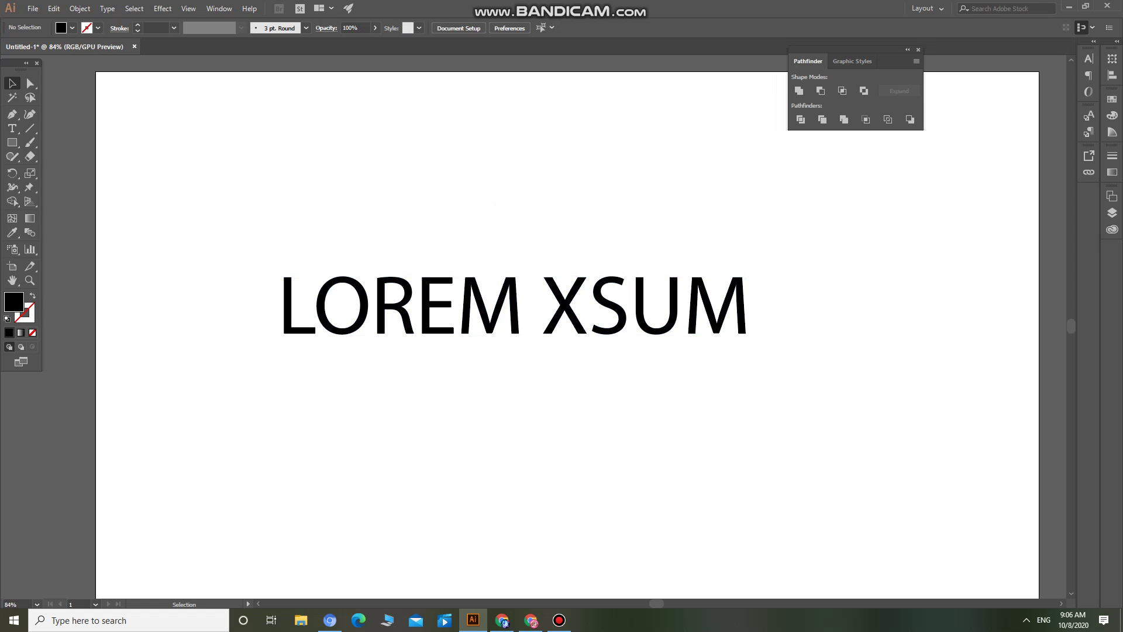
- Draw a rectangle of about 1027 × 141 px covering the whole LOREM XSUM lettering
drag(11, 142, 46, 142)
drag(270, 271, 257, 180)
key(ctrl+z)
drag(260, 272, 764, 341)
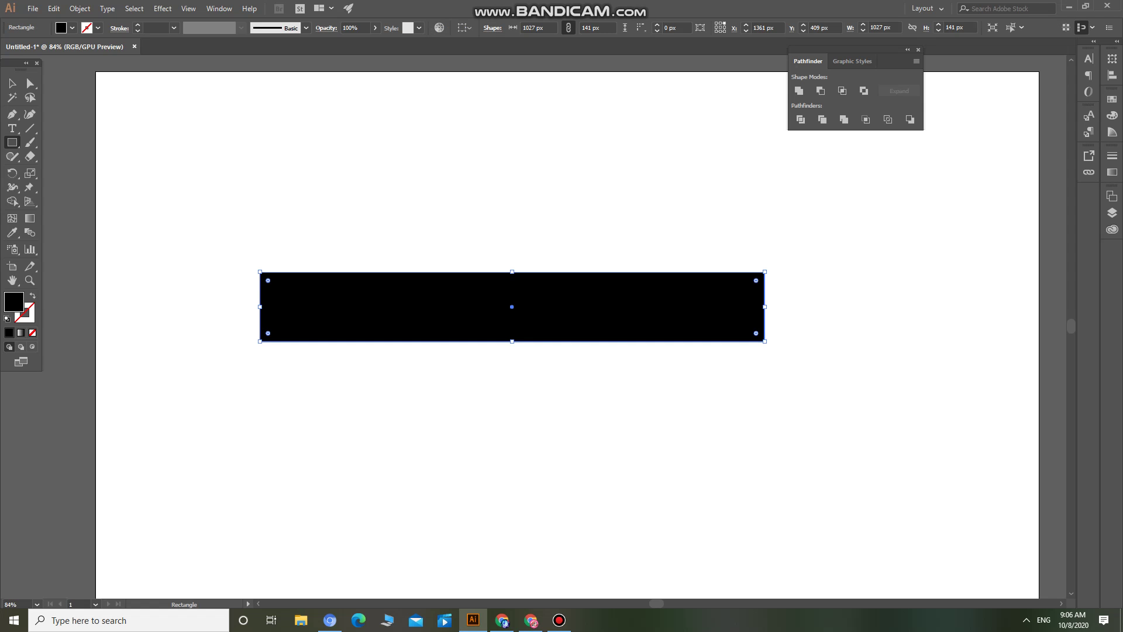
- Set the rectangle's fill to the bright green 66FF00
double_click(14, 302)
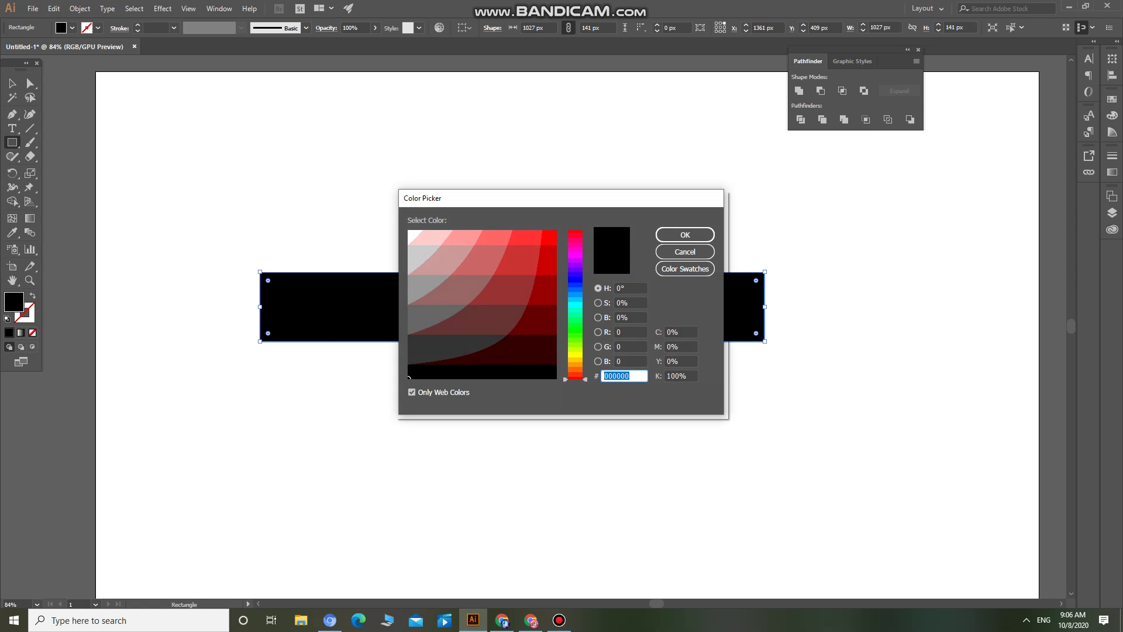
drag(575, 378, 576, 341)
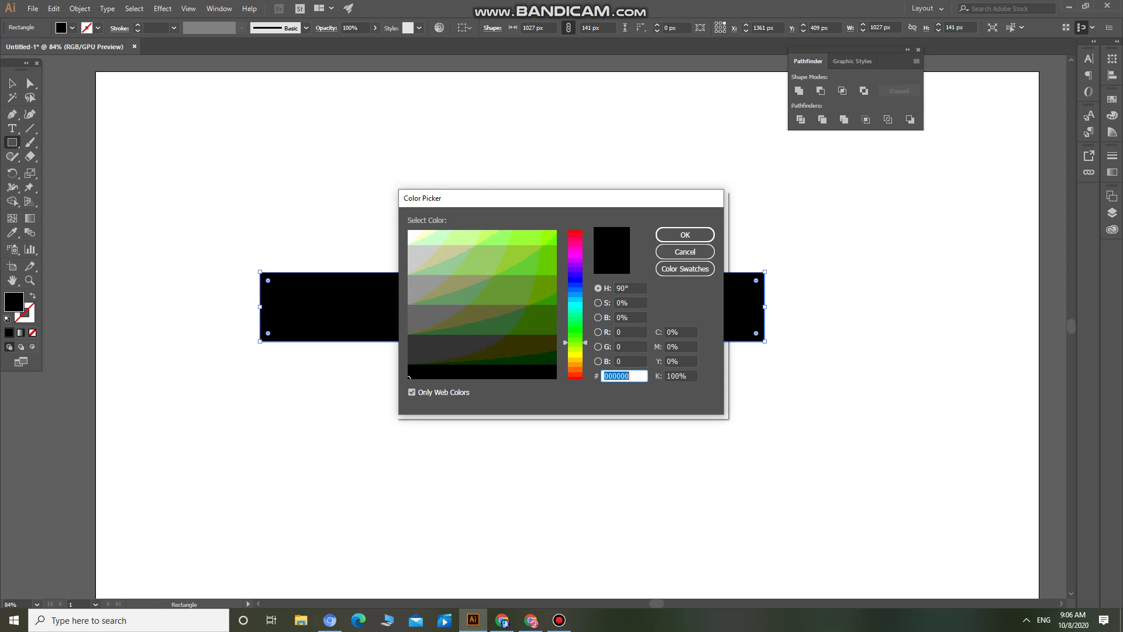
click(555, 244)
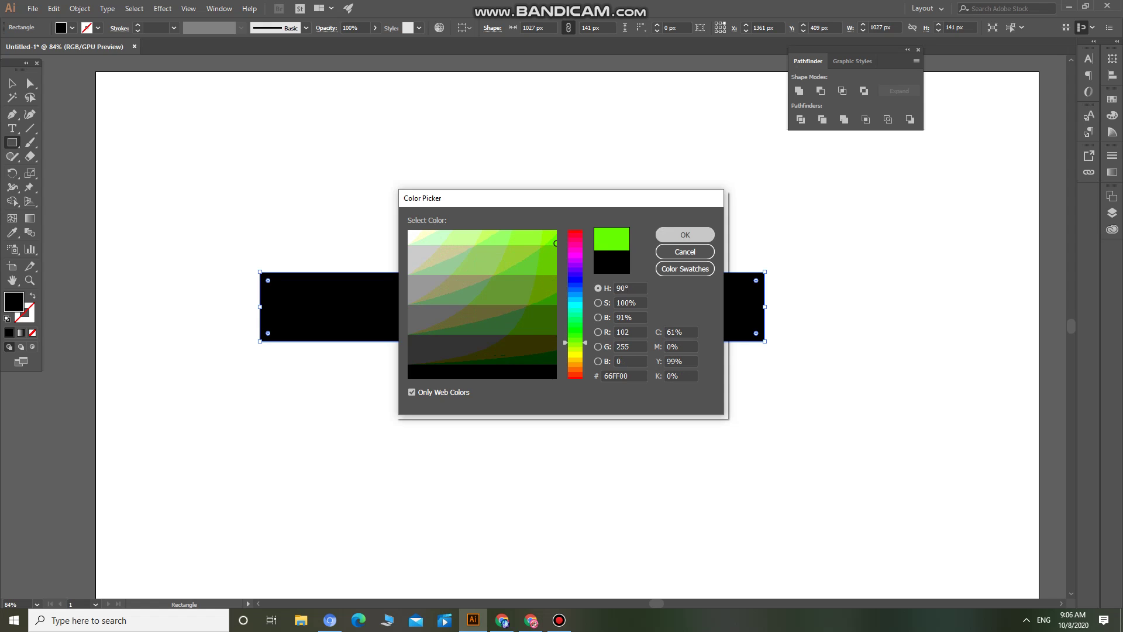
click(685, 235)
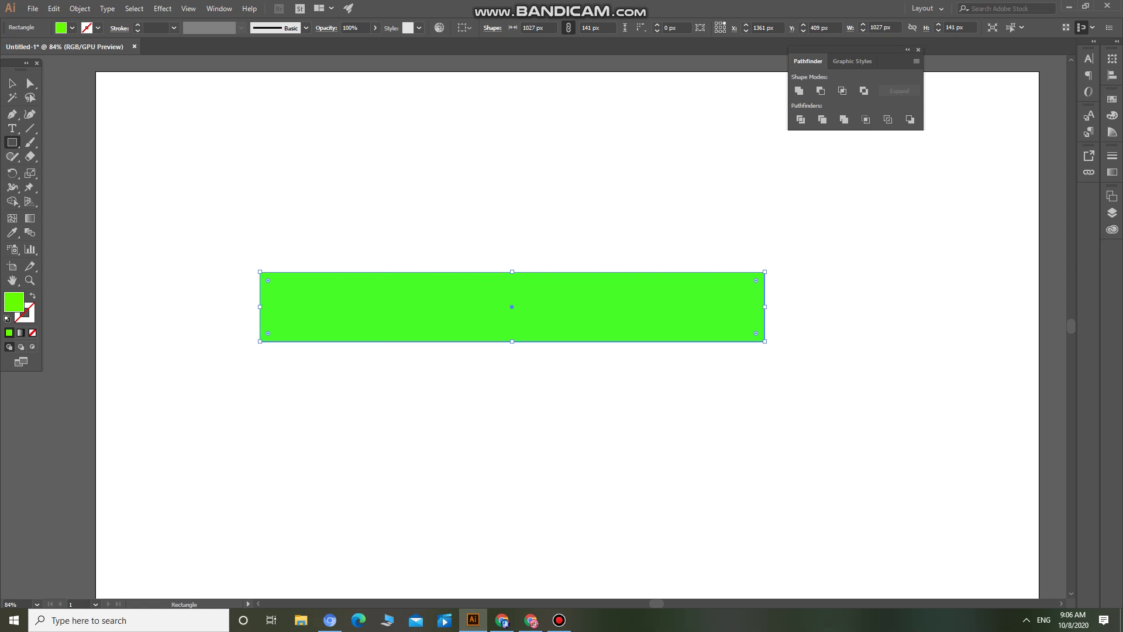
- Send the green rectangle to the back, behind the LOREM XSUM lettering
right_click(315, 302)
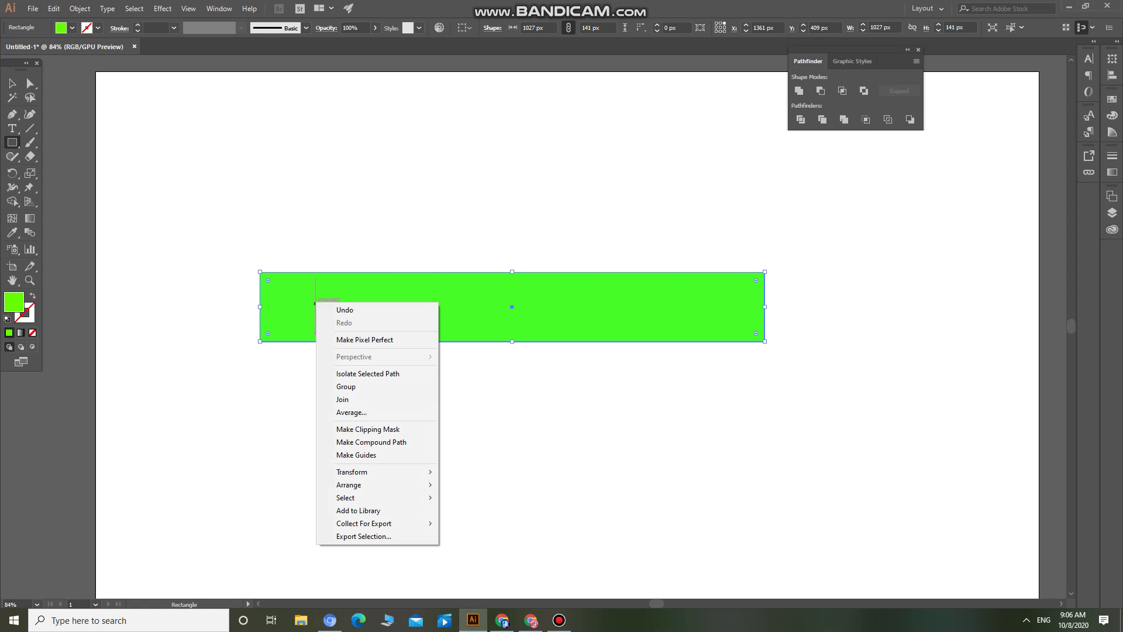
mouse_move(363, 471)
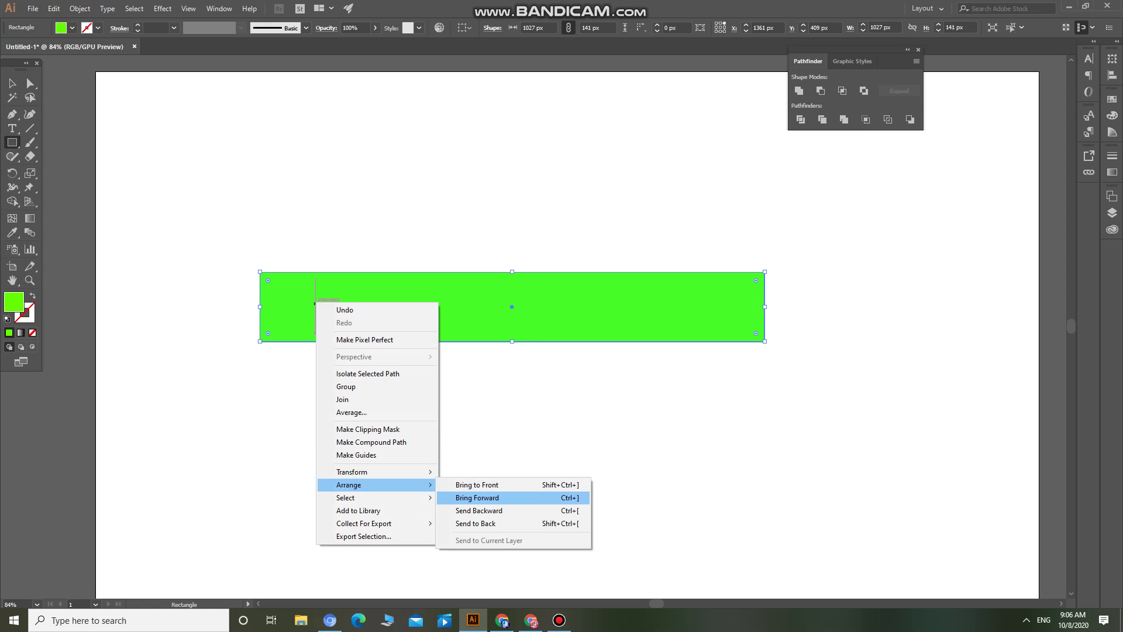
click(475, 523)
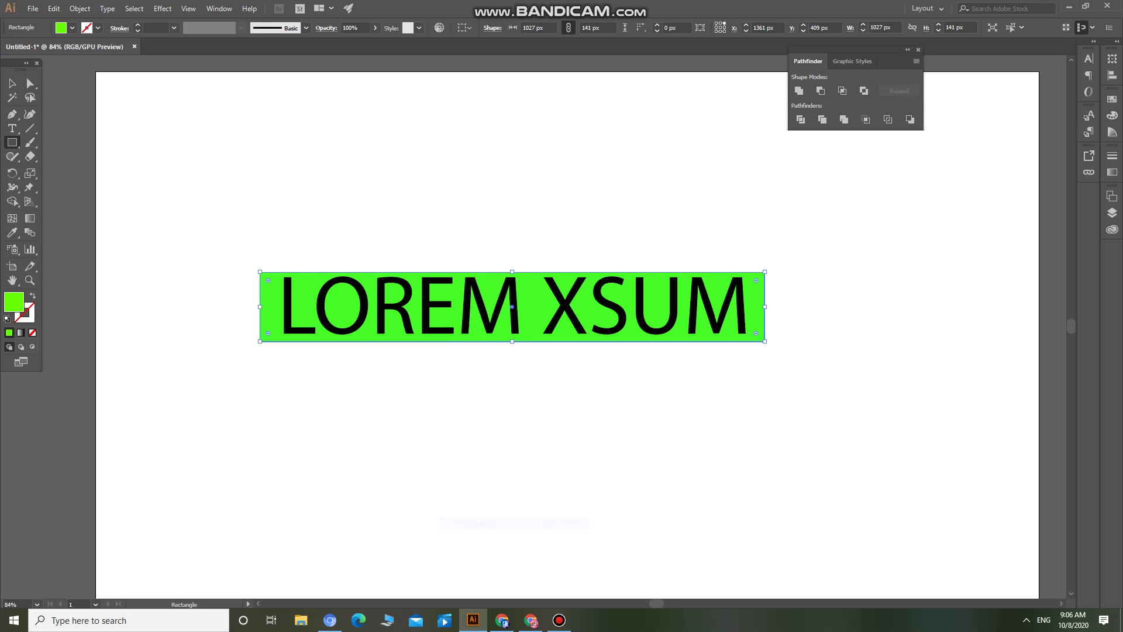
click(512, 496)
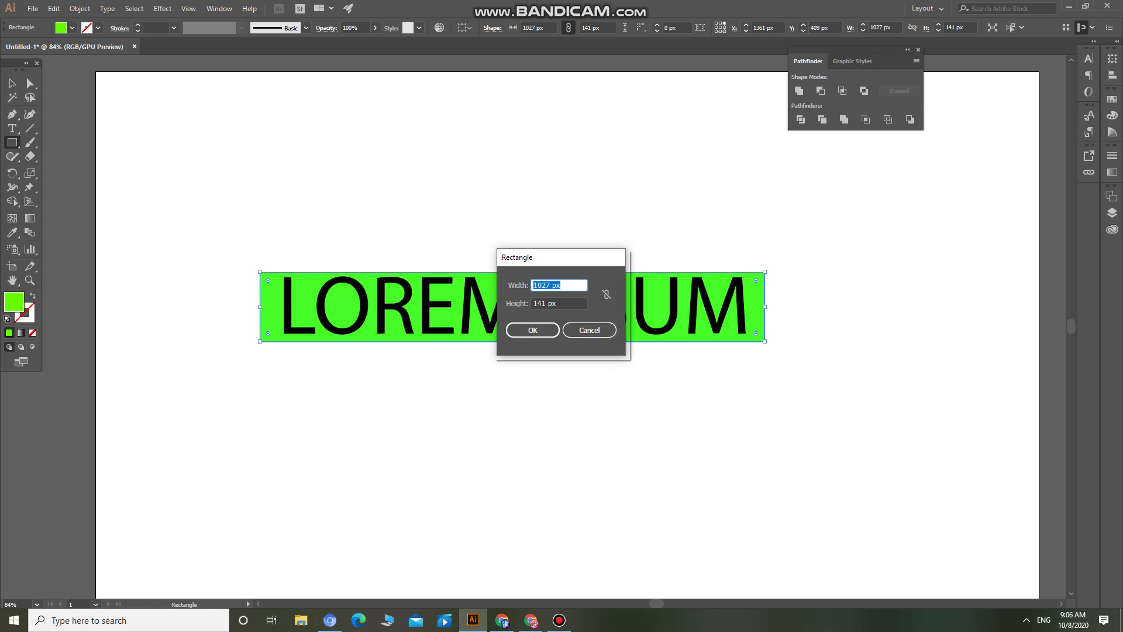
click(589, 330)
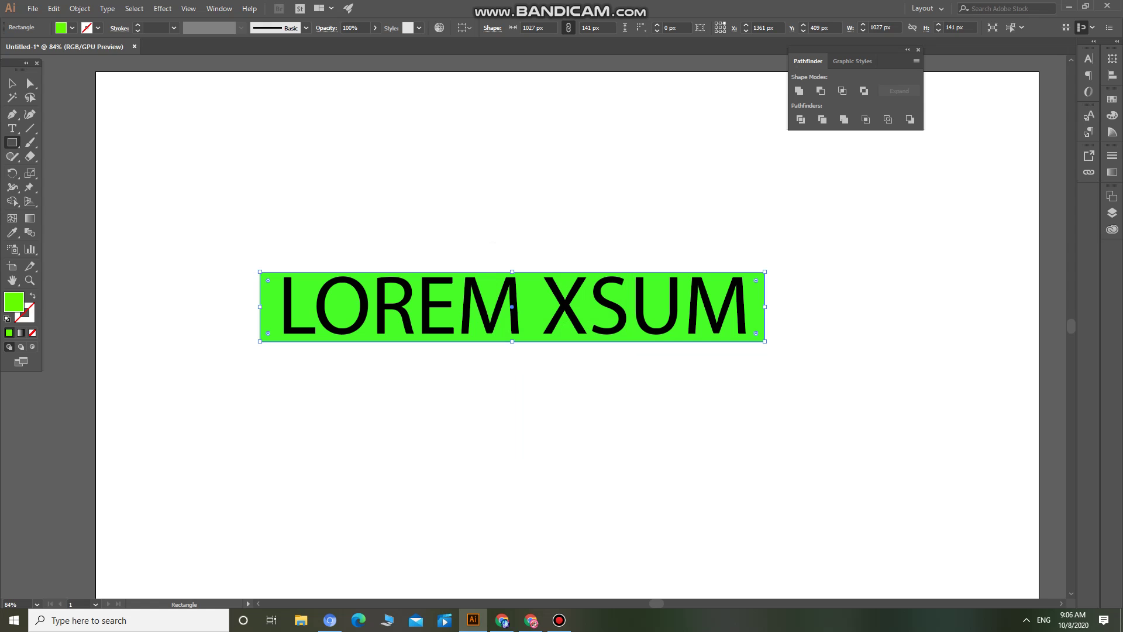
click(589, 331)
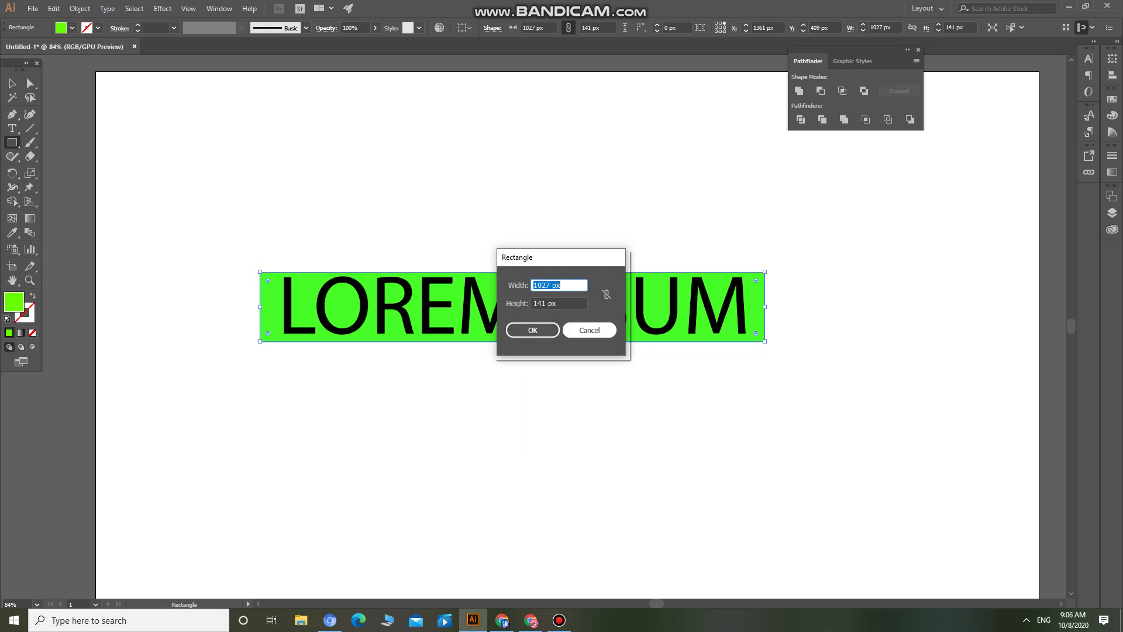
click(589, 330)
- Select the lettering and the green rectangle together and align them on their horizontal centers
key(v)
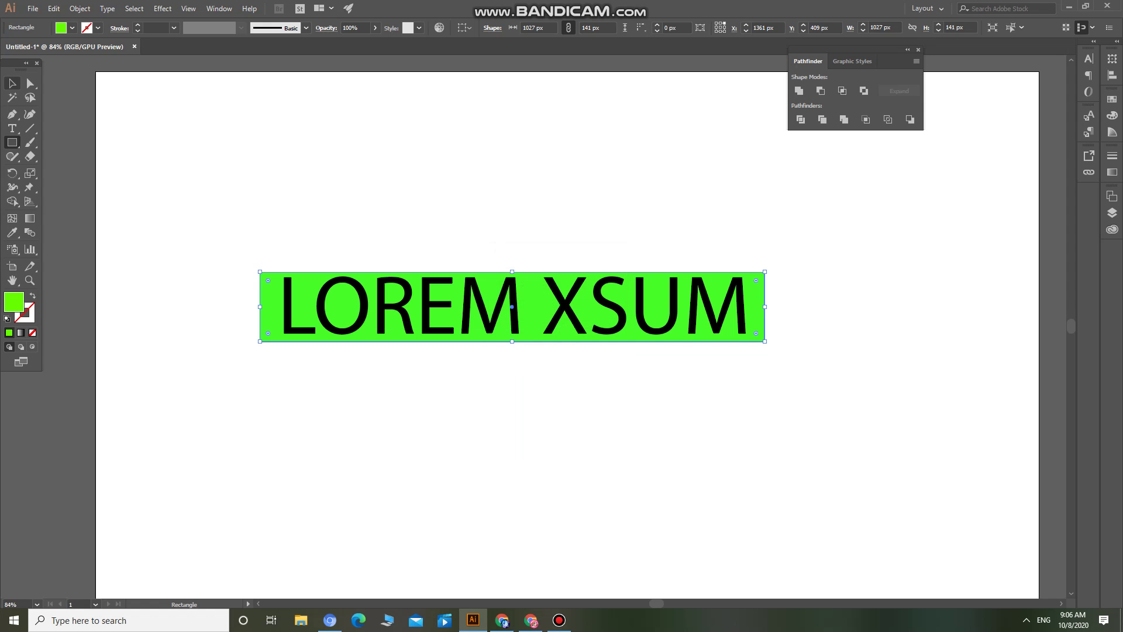
key(ctrl+shift+a)
drag(185, 201, 827, 386)
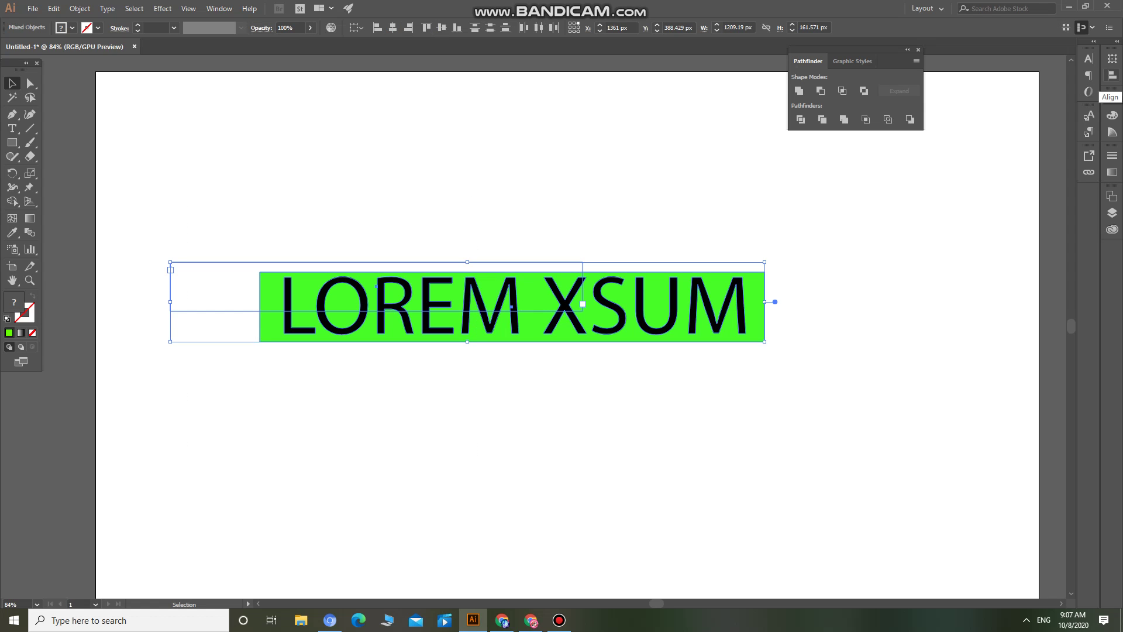
click(1112, 75)
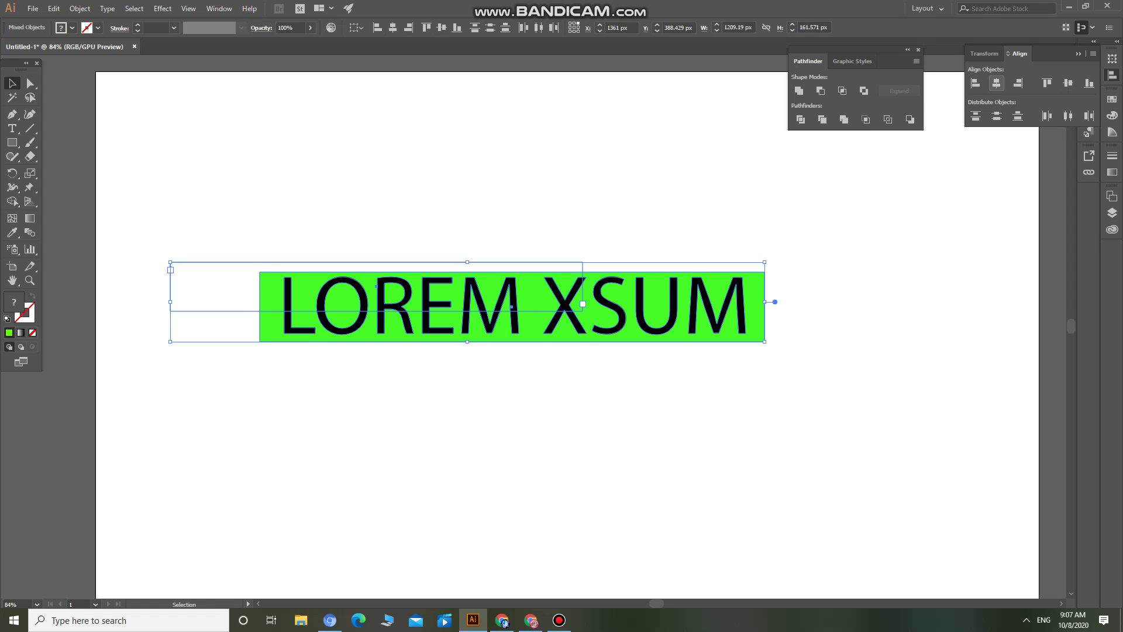
click(996, 83)
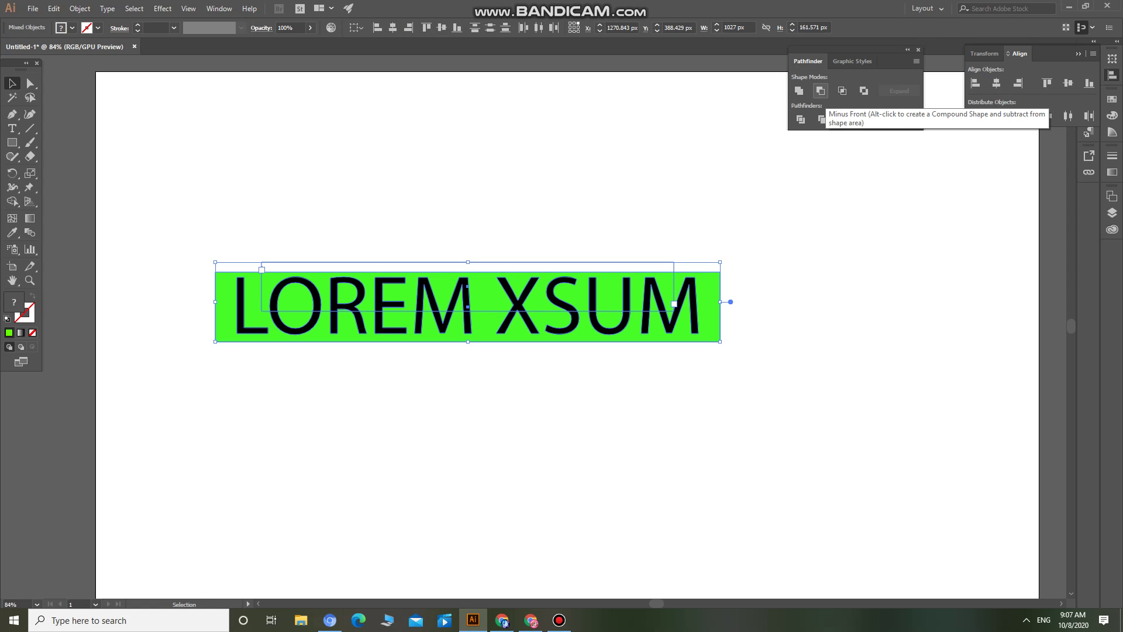
- Subtract the LOREM XSUM lettering from the green rectangle with Minus Front and select the cut-out shape
click(820, 90)
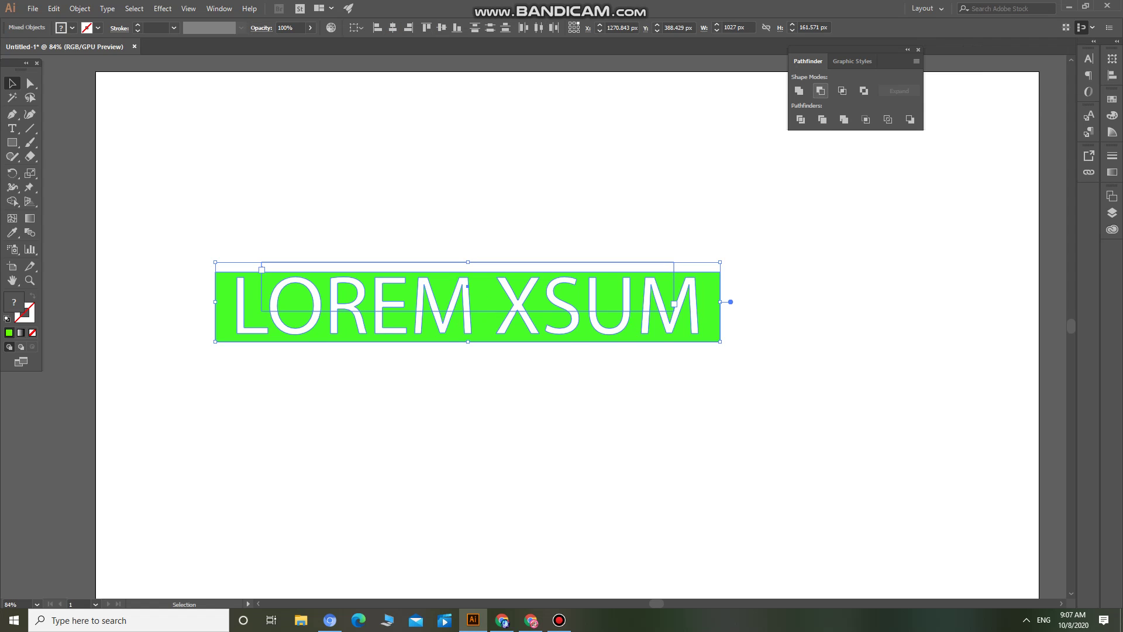
key(ctrl+shift+a)
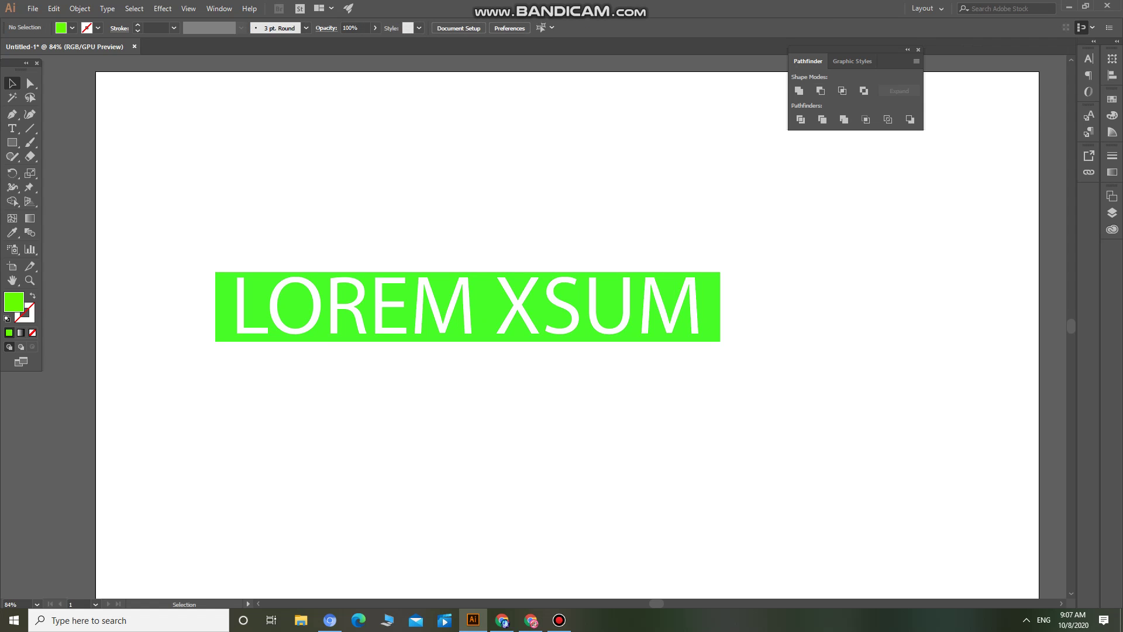
key(ctrl+a)
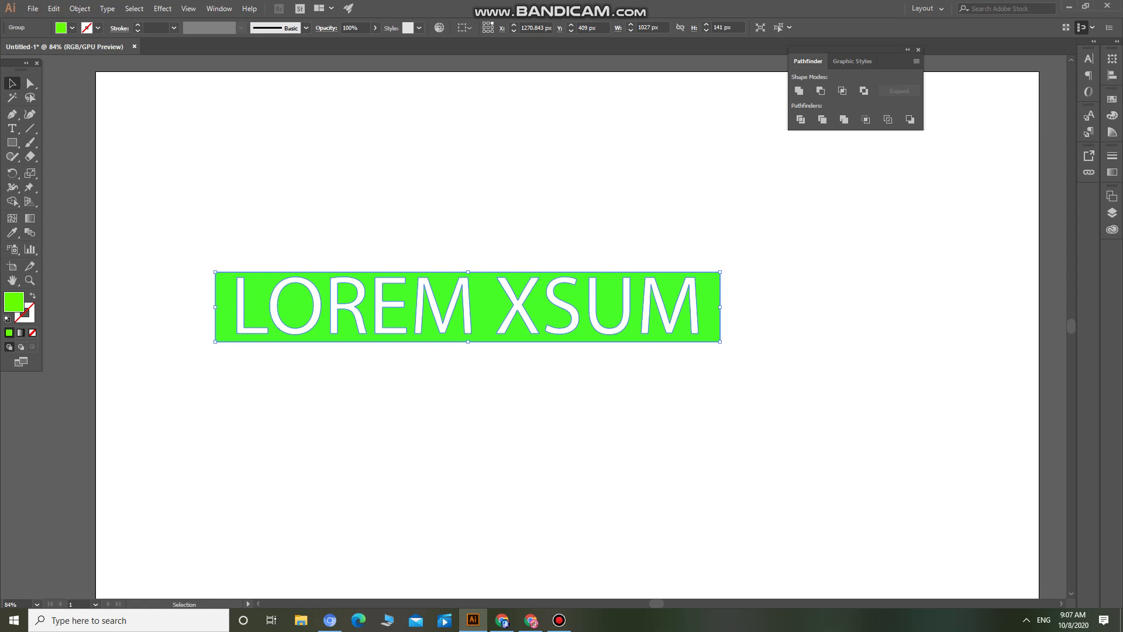
- Undo the Minus Front subtraction of the lettering, keeping the horizontal alignment
key(ctrl+z)
key(ctrl+z)
key(ctrl+z)
key(ctrl+z)
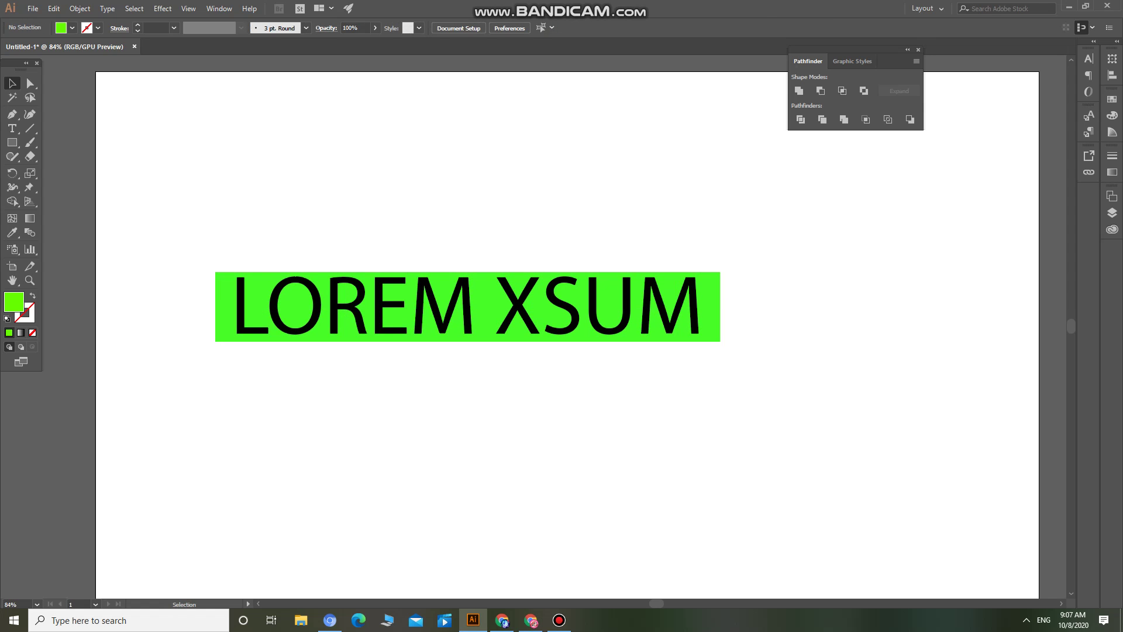
- Extend the X's upper-right arm above the green rectangle by moving its end anchor points to about (918, 395) and (912, 377) px
click(30, 83)
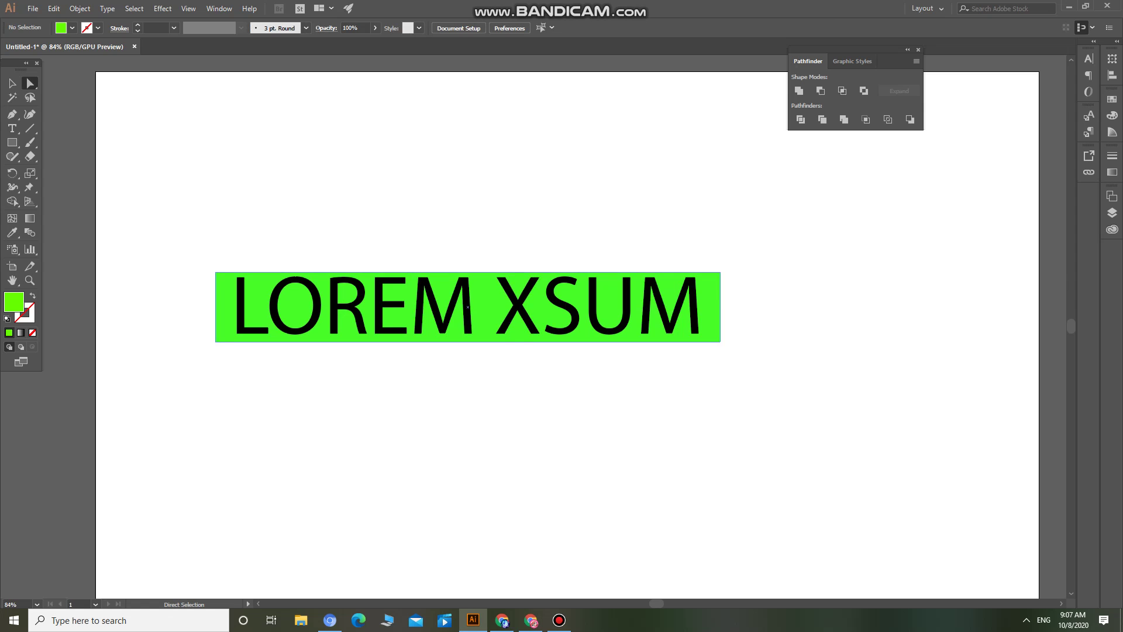
click(518, 305)
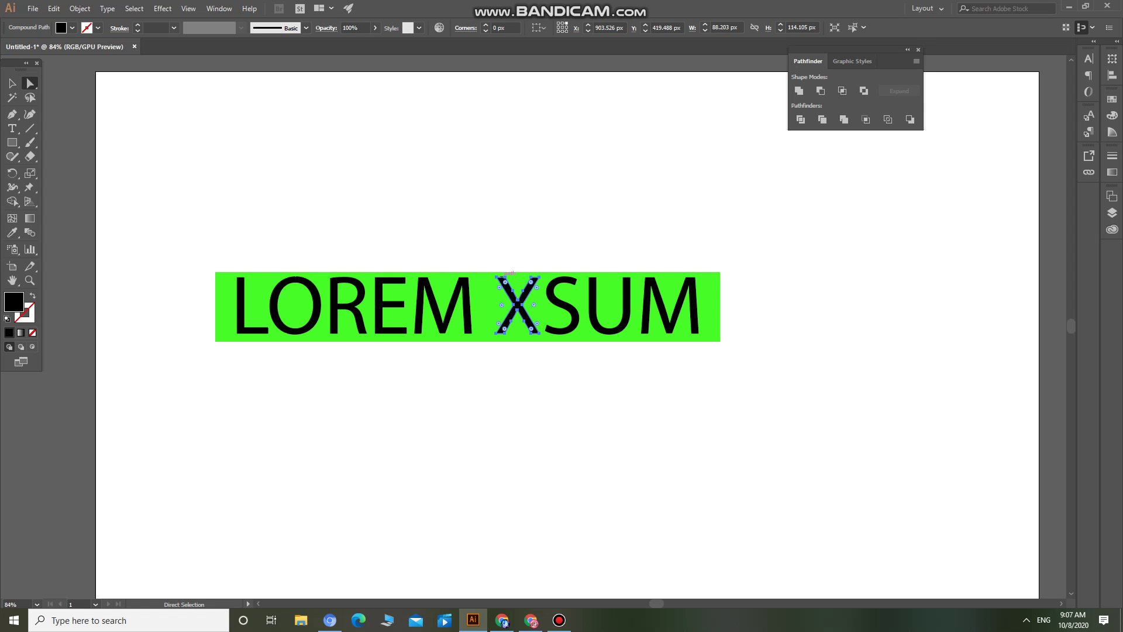
click(501, 277)
drag(505, 282, 517, 305)
key(h)
scroll(521, 341, up, 4)
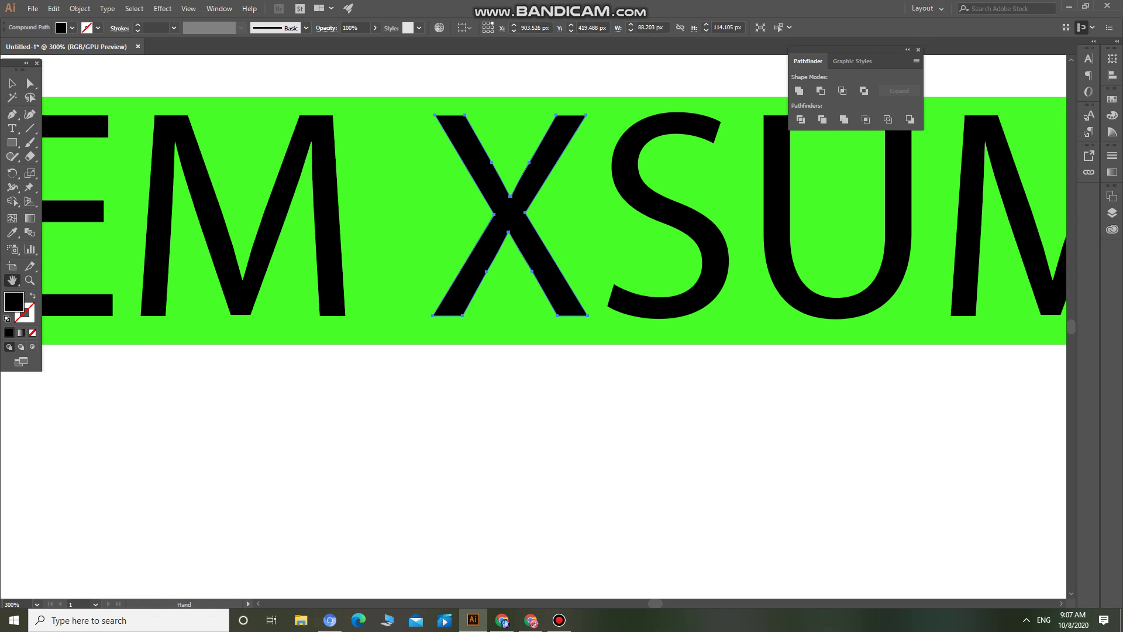
drag(520, 286, 488, 451)
key(a)
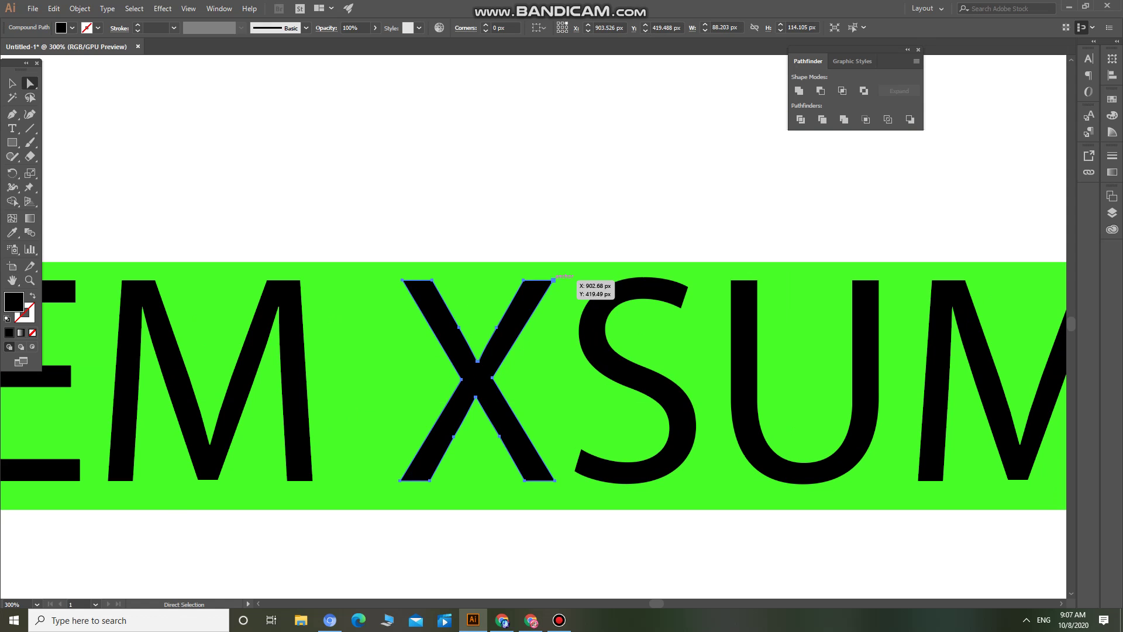
drag(554, 280, 580, 238)
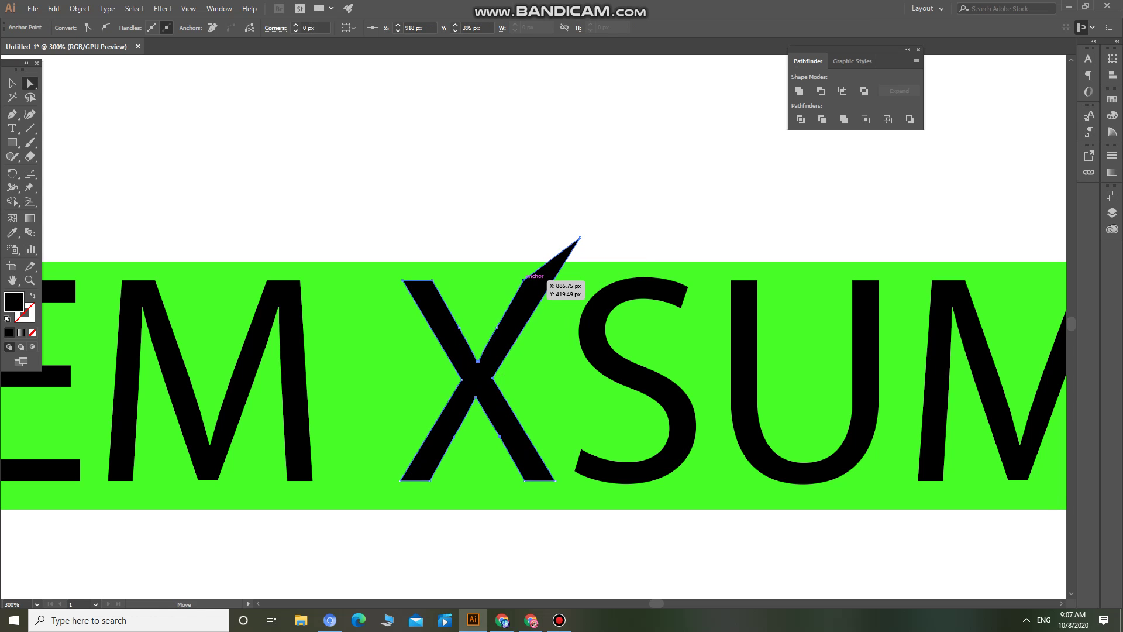
drag(523, 281, 569, 206)
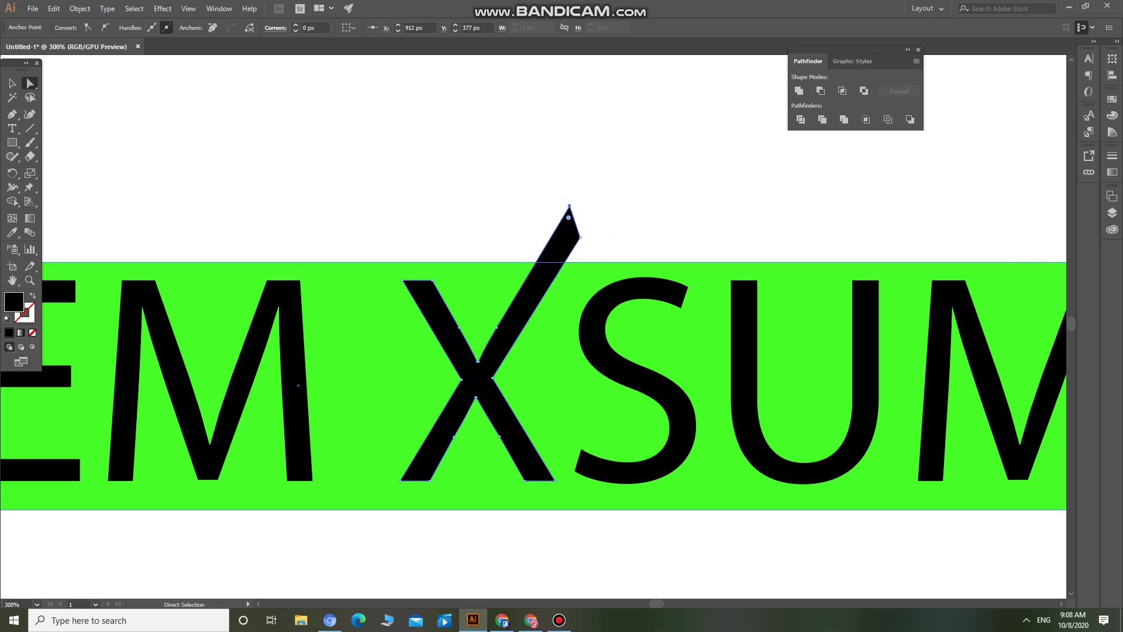
- Extend the X's lower-right arm below the green rectangle by moving its end anchor points, with the tip at about (929, 606) px
scroll(526, 447, down, 1)
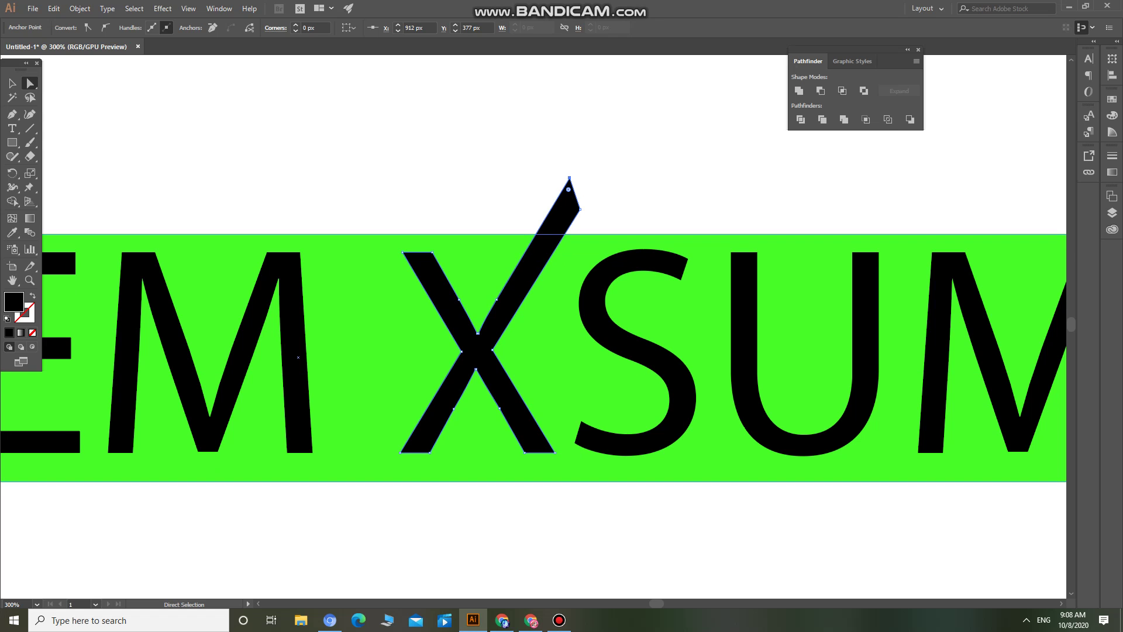
drag(525, 452, 559, 507)
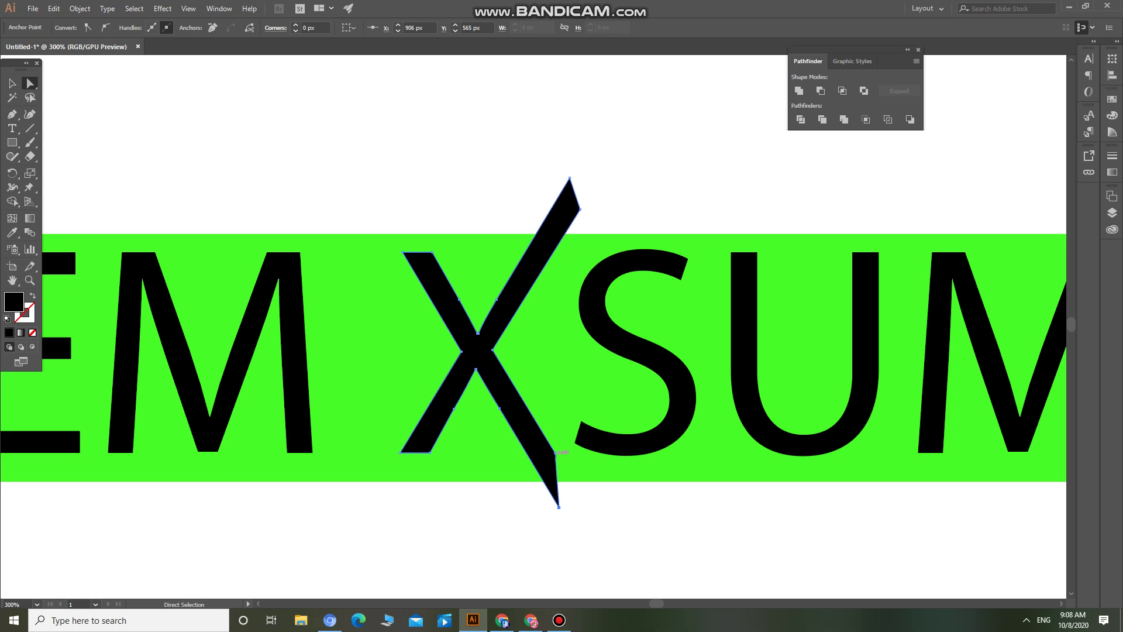
drag(557, 452, 596, 520)
scroll(596, 520, down, 2)
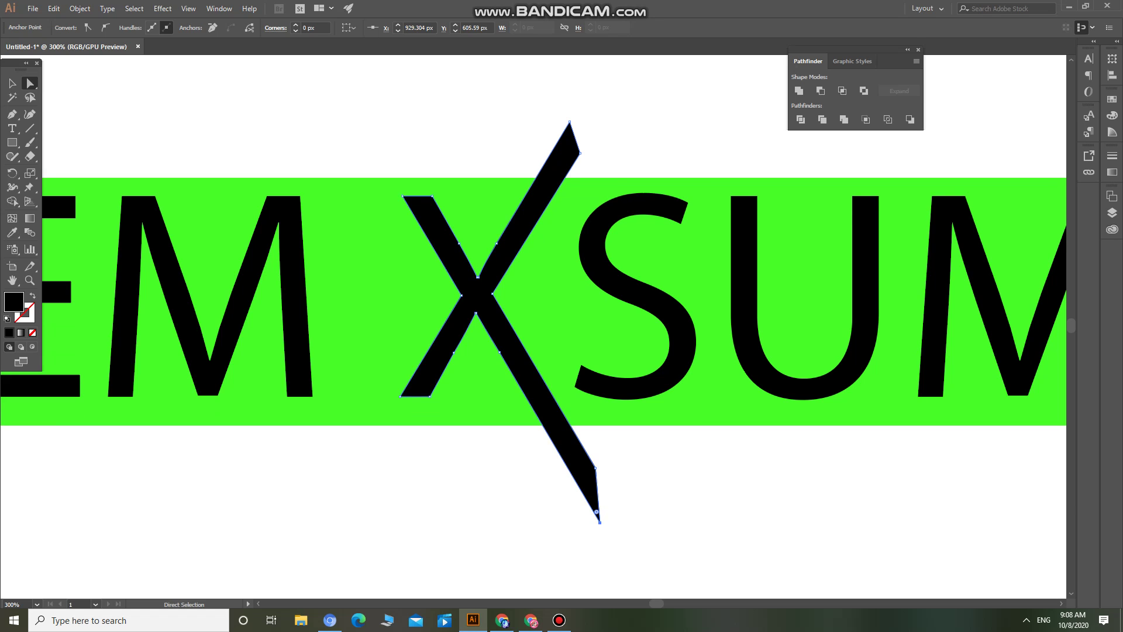
- Subtract the lettering with its extended X from the green rectangle using Minus Front, and deselect the result
click(13, 280)
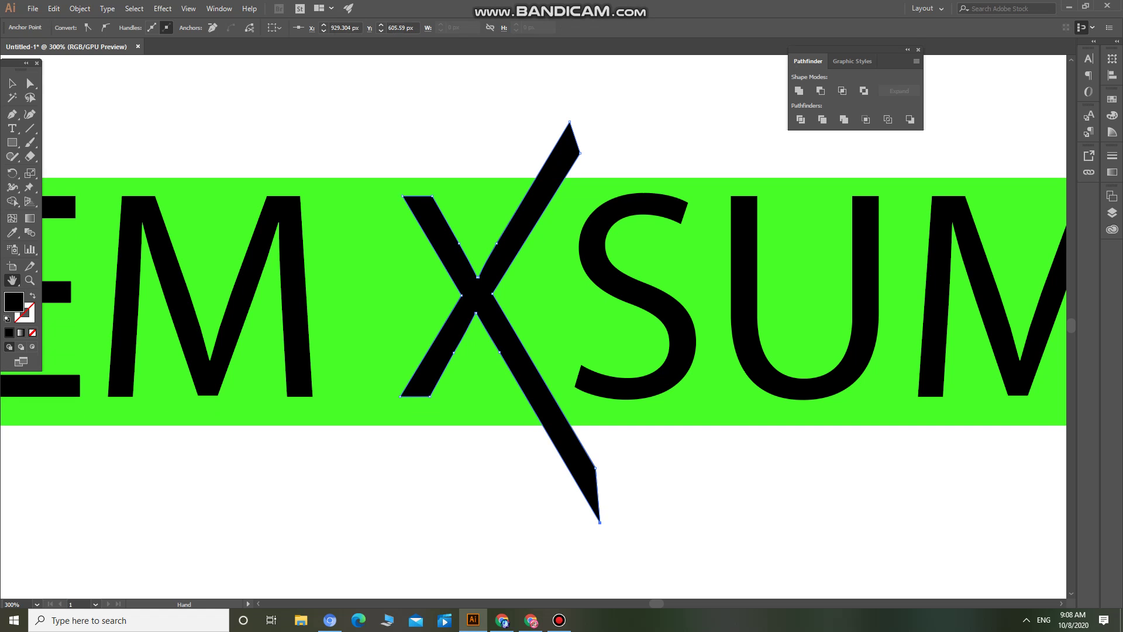
scroll(533, 326, down, 3)
scroll(533, 327, up, 3)
scroll(454, 378, down, 4)
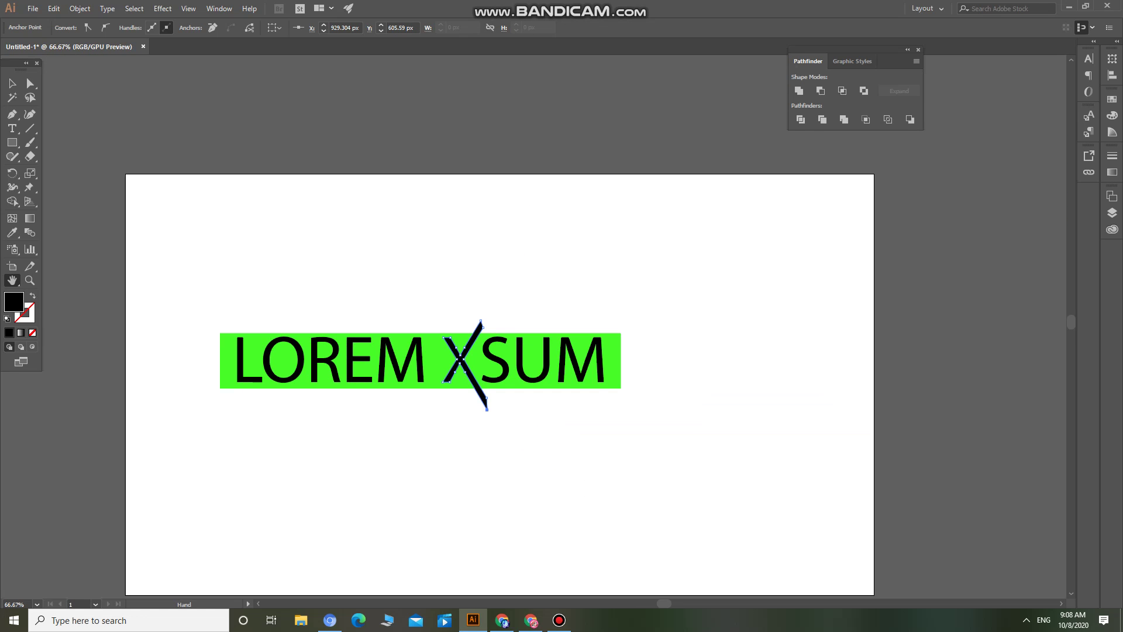
click(12, 83)
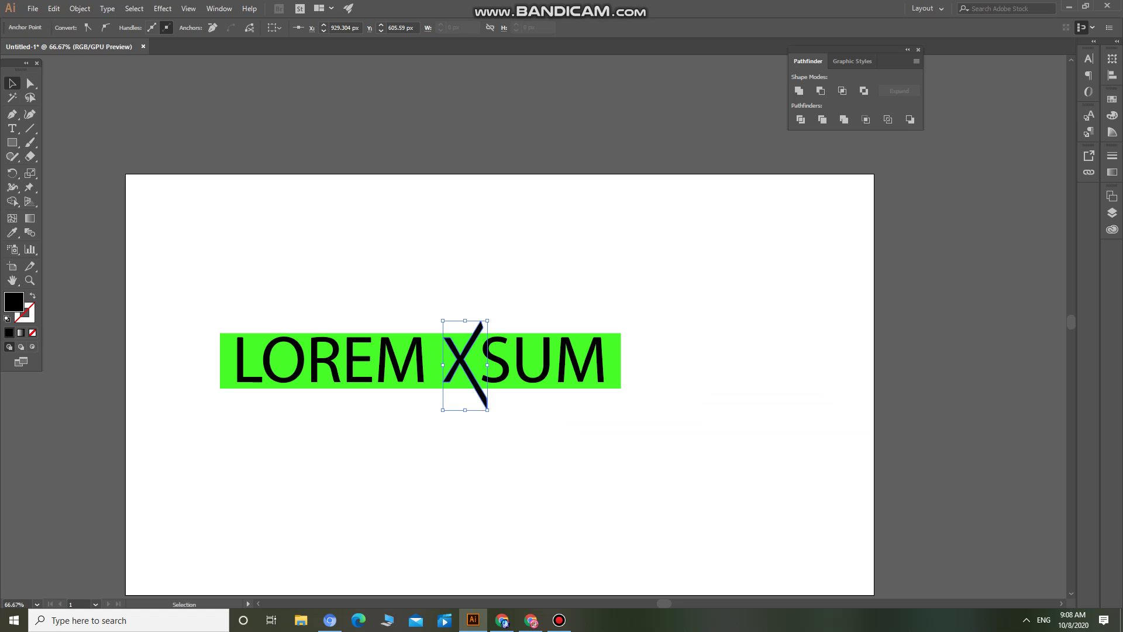
drag(173, 283, 629, 363)
click(629, 363)
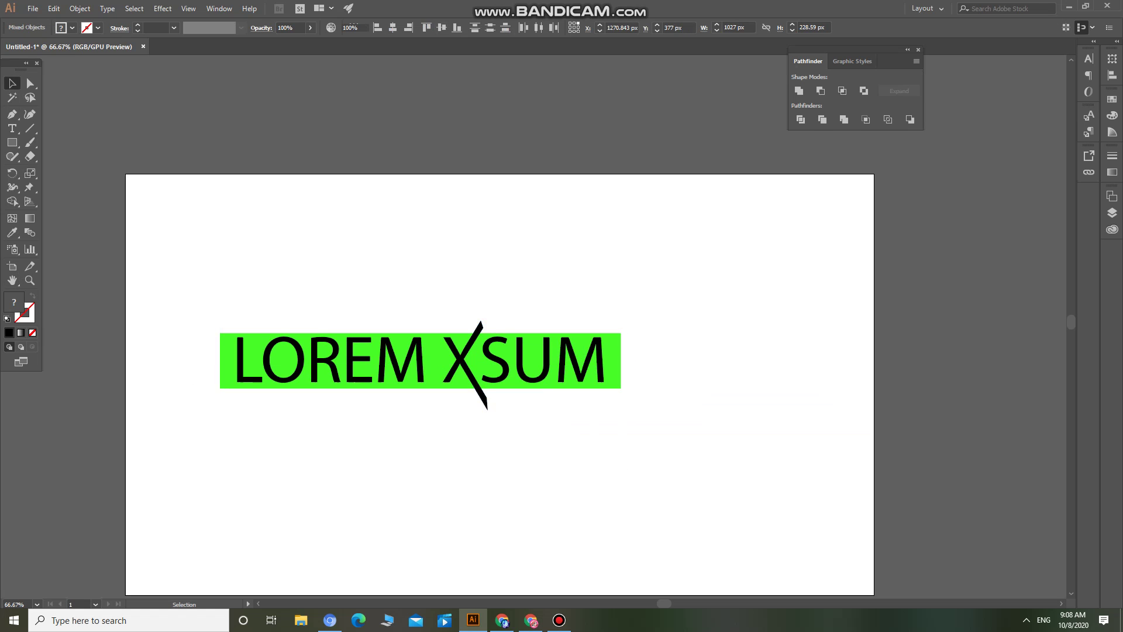
drag(144, 298, 666, 435)
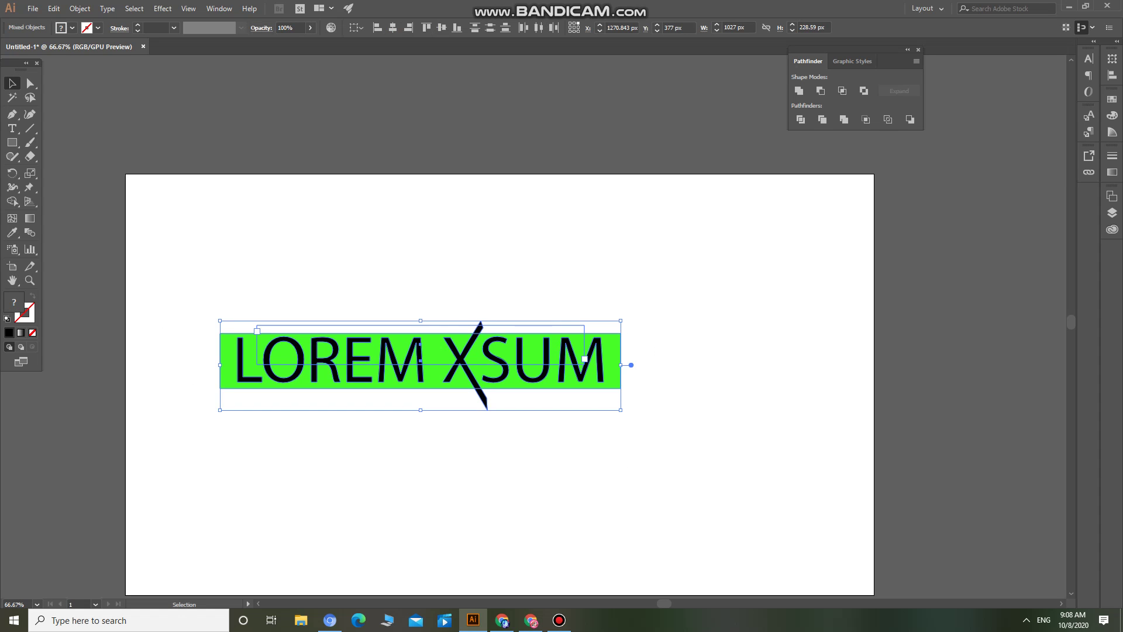
click(820, 91)
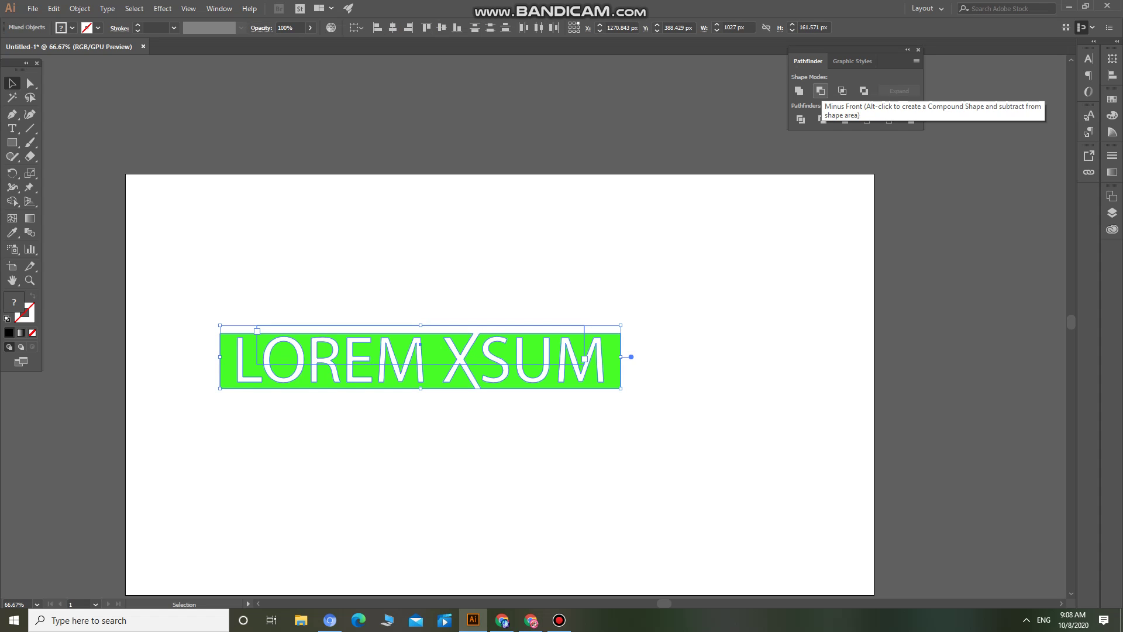
click(634, 358)
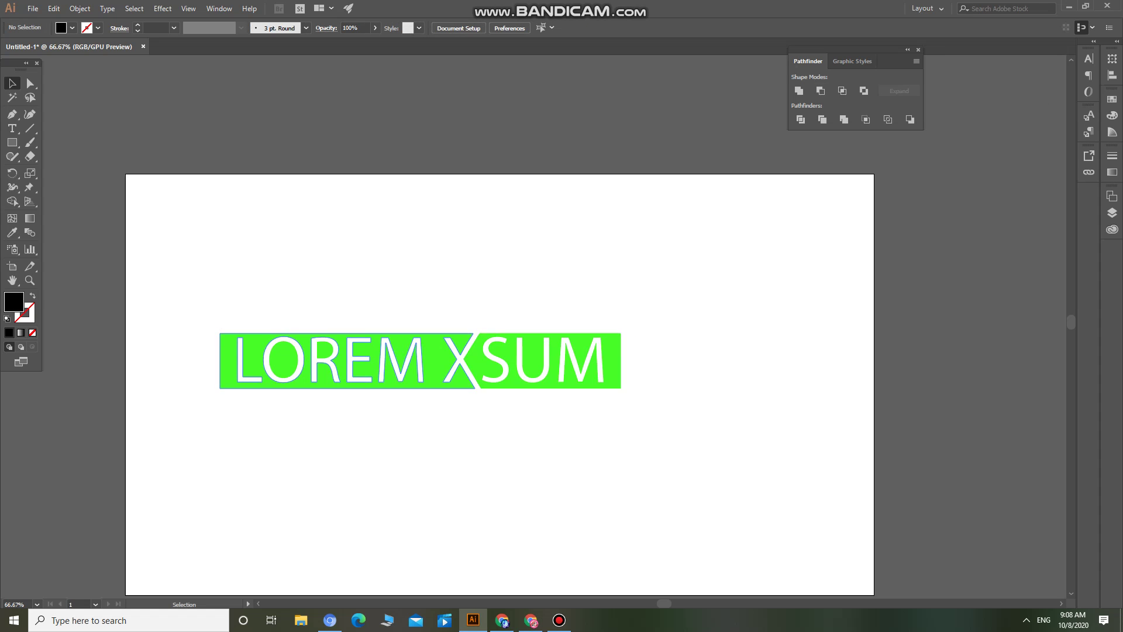
- Set the fill of the whole cut-out banner to the light blue 00CCFF and deselect it
click(220, 351)
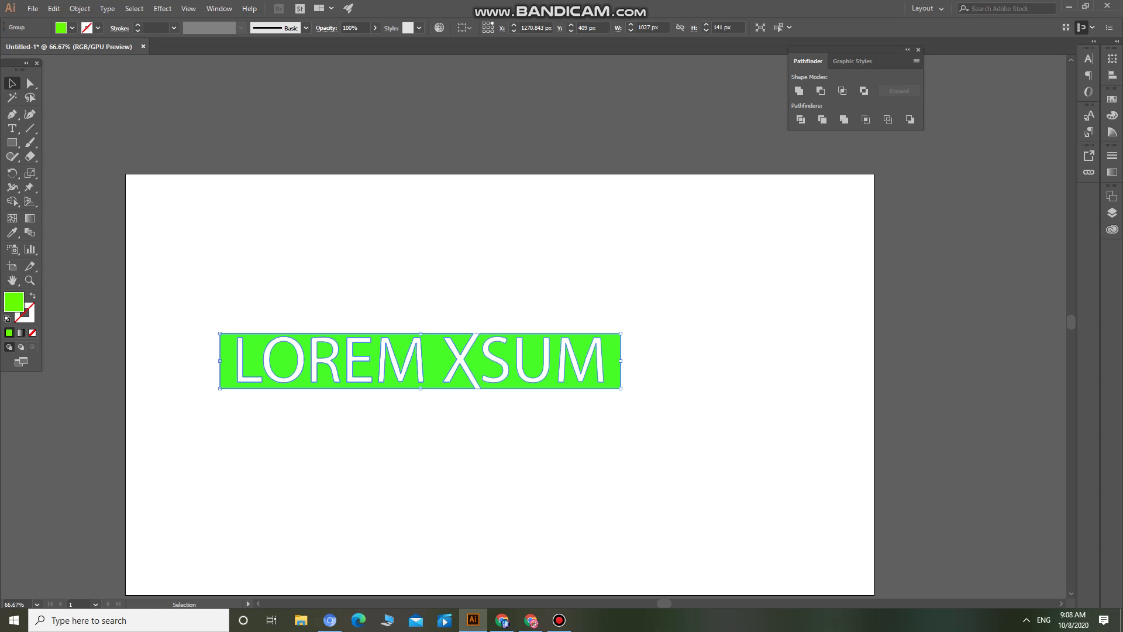
scroll(237, 358, down, 2)
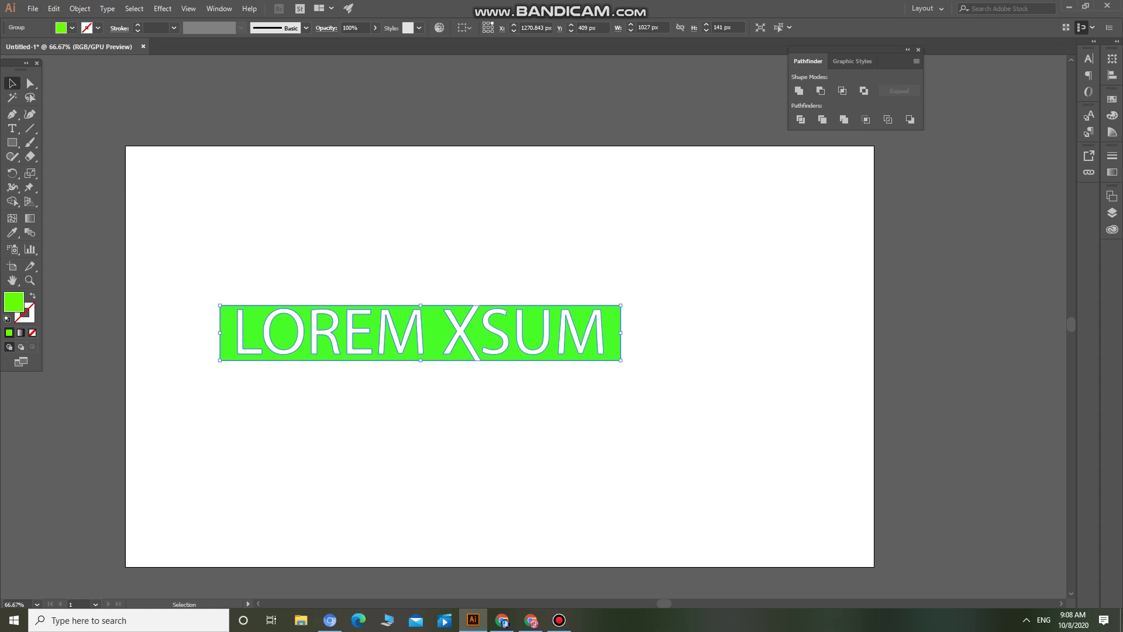
double_click(14, 302)
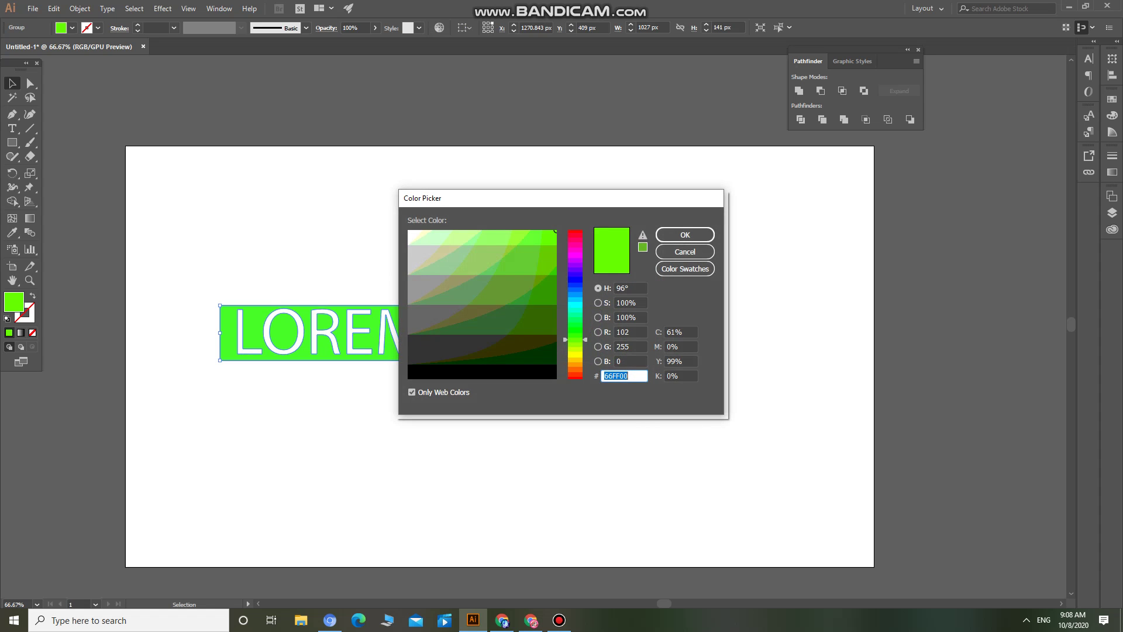
drag(575, 280, 575, 284)
drag(544, 242, 556, 232)
click(504, 235)
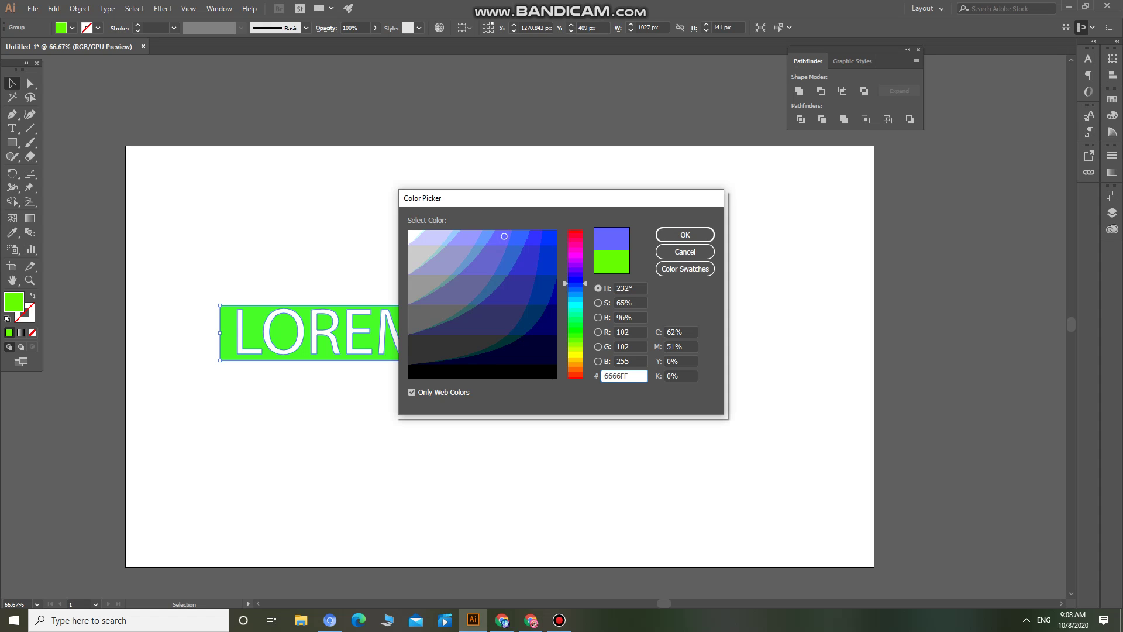
click(547, 232)
mouse_move(556, 234)
mouse_down()
mouse_move(547, 308)
mouse_move(553, 278)
mouse_move(513, 253)
mouse_up()
drag(576, 283, 575, 308)
drag(514, 253, 548, 234)
drag(576, 304, 575, 302)
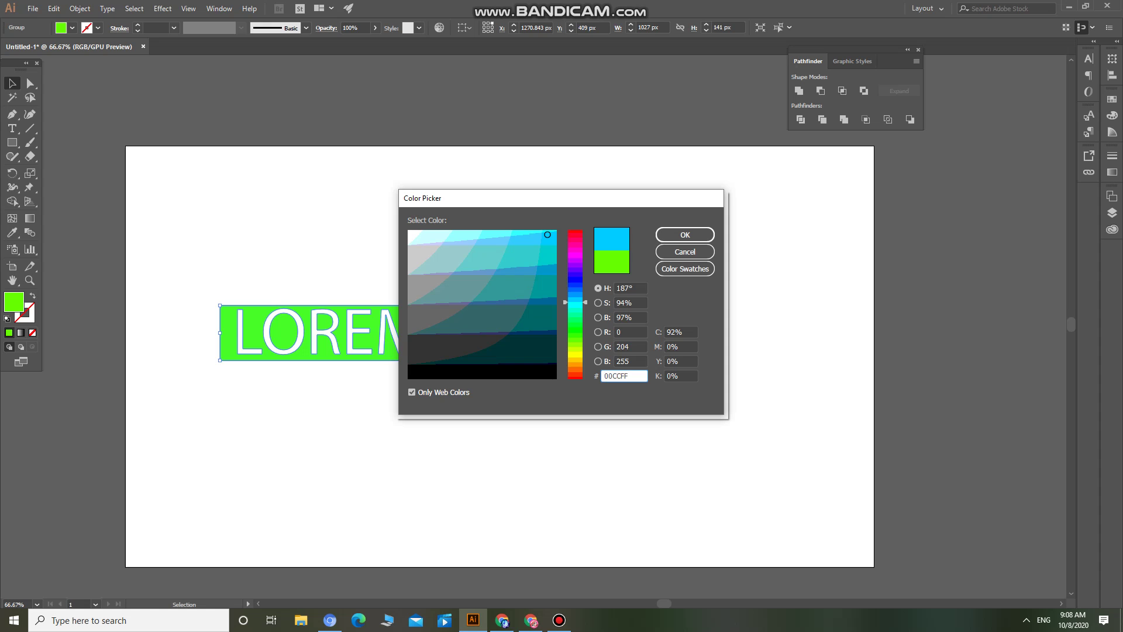
click(685, 234)
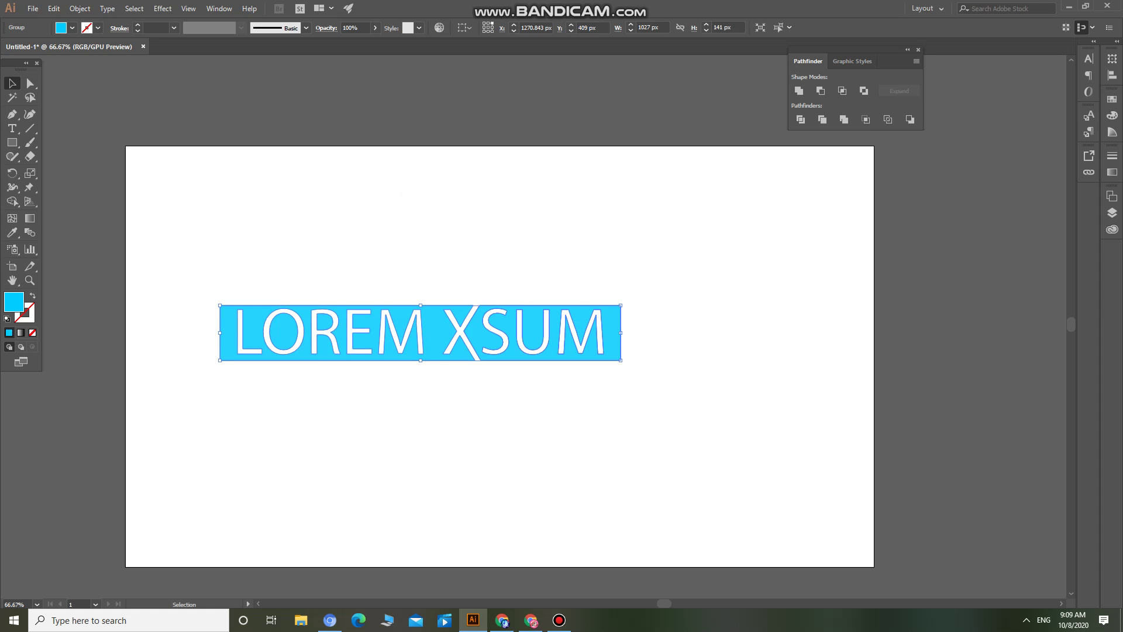
click(544, 398)
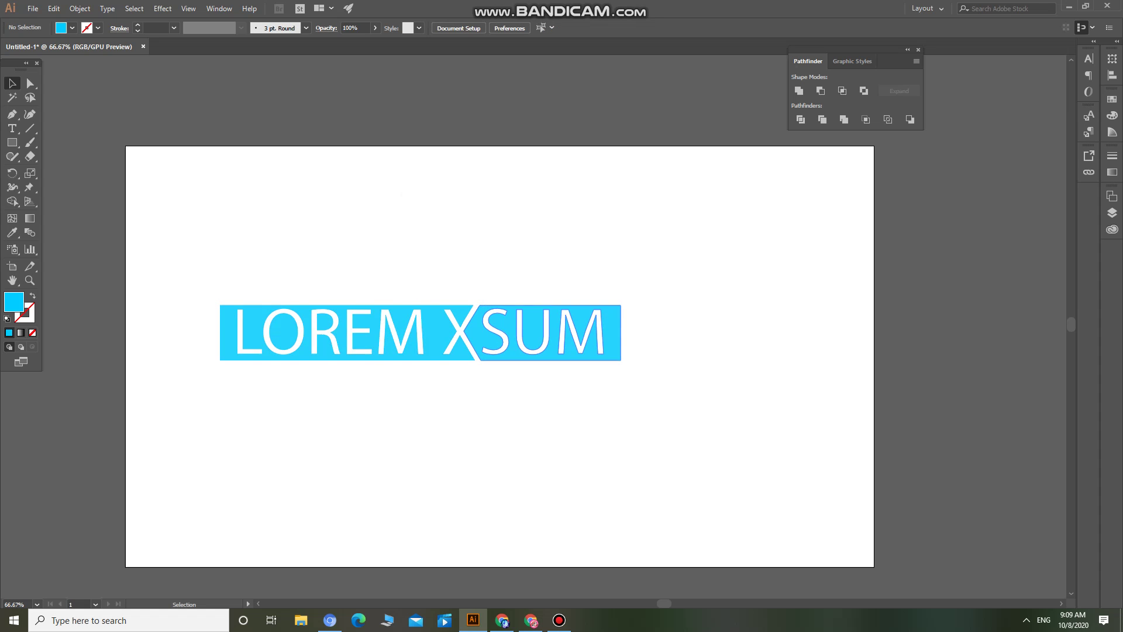
- Set the fill of the whole cut-out banner to red FF0000 and deselect it
click(554, 342)
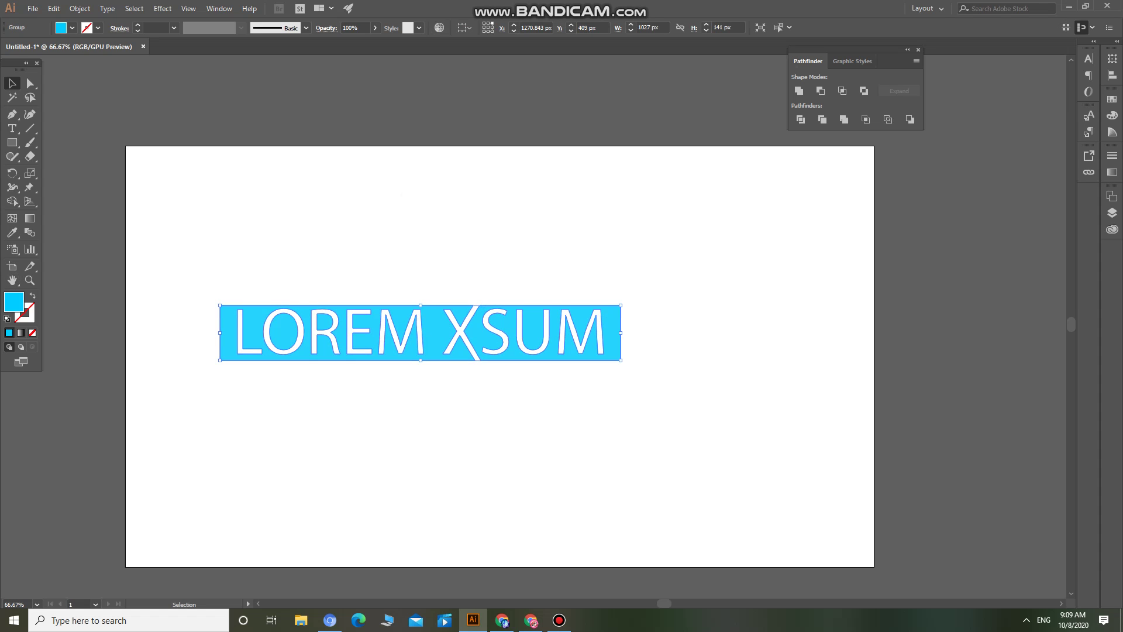
double_click(14, 301)
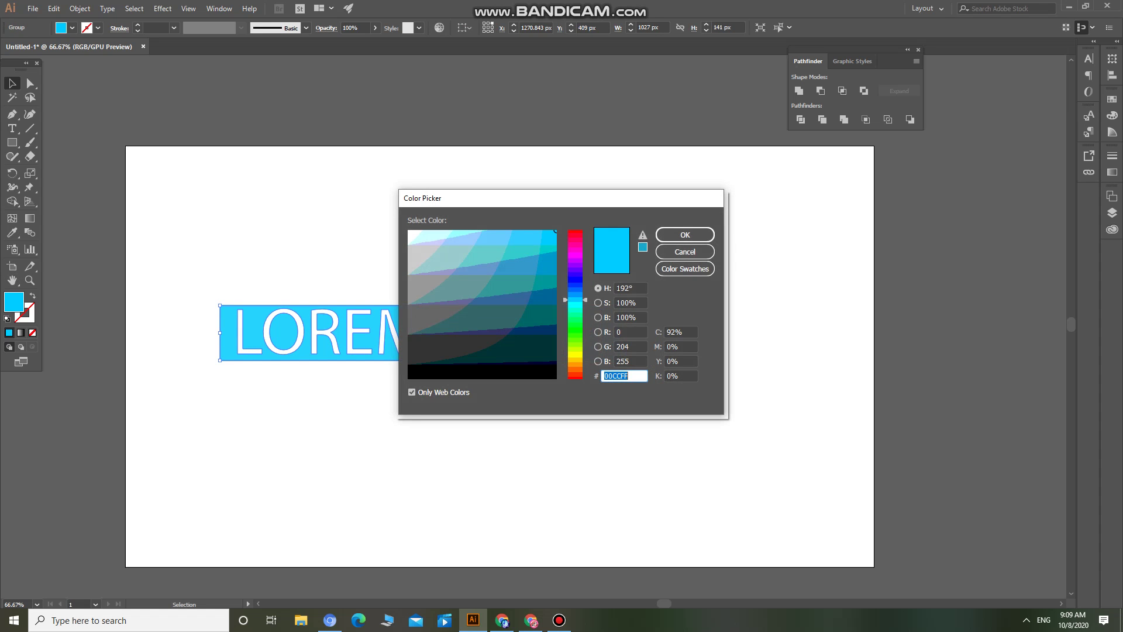
text(ff0000)
key(Return)
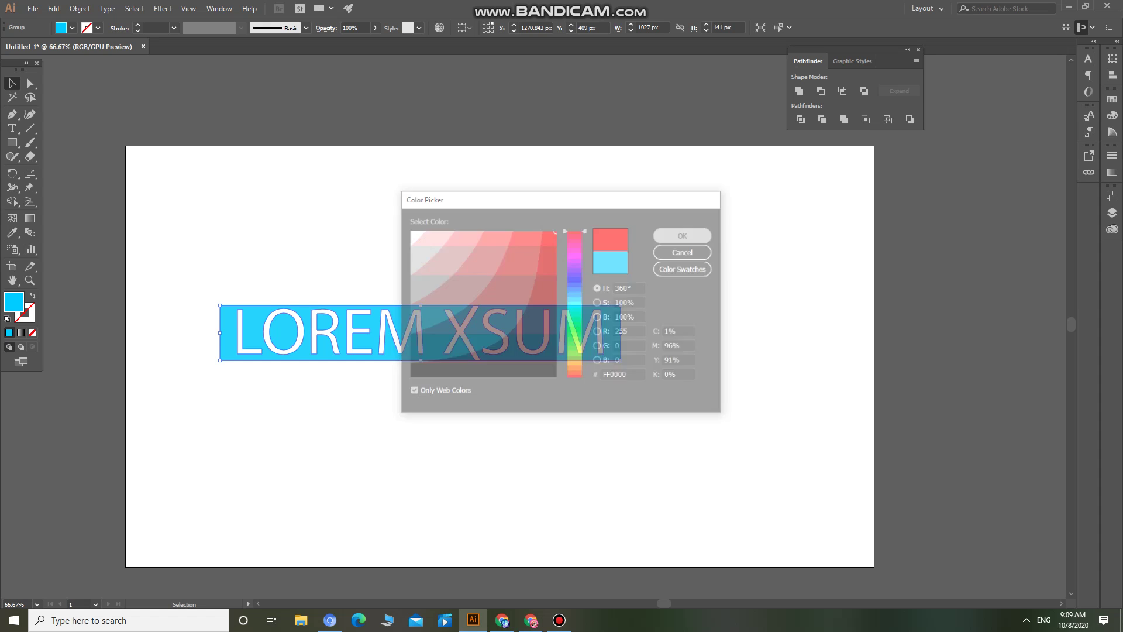
click(585, 258)
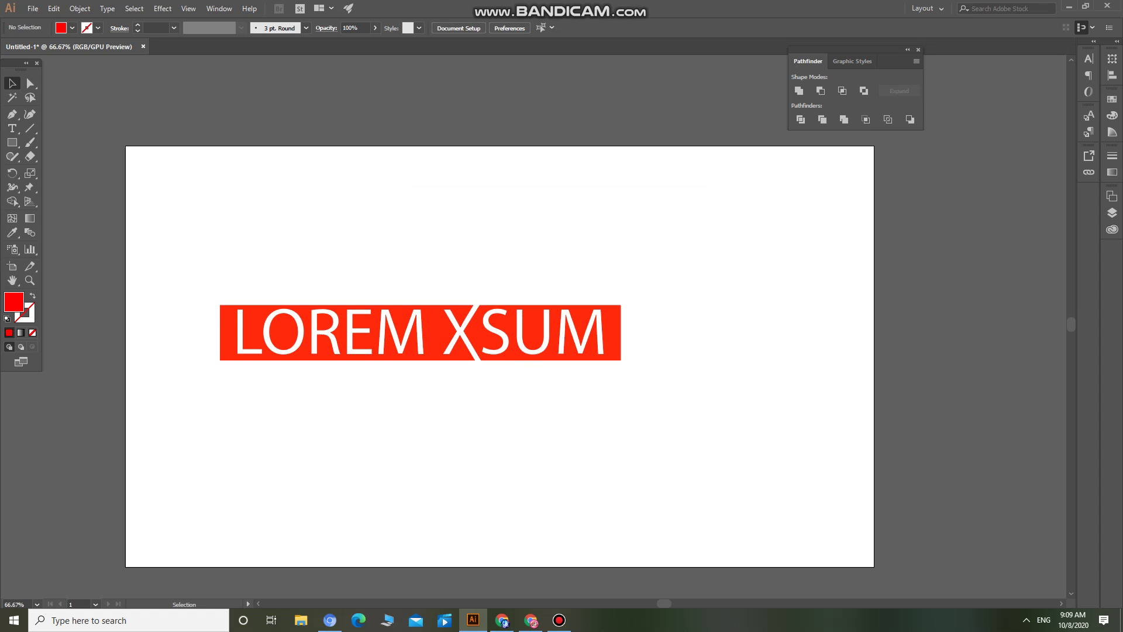
drag(177, 292, 667, 403)
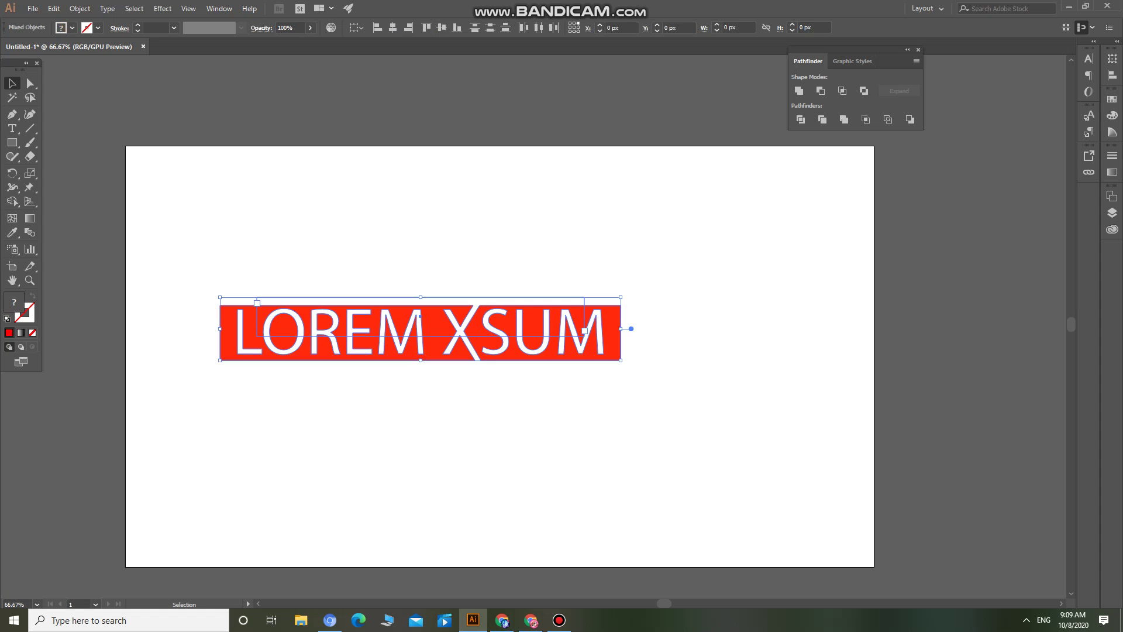
right_click(559, 342)
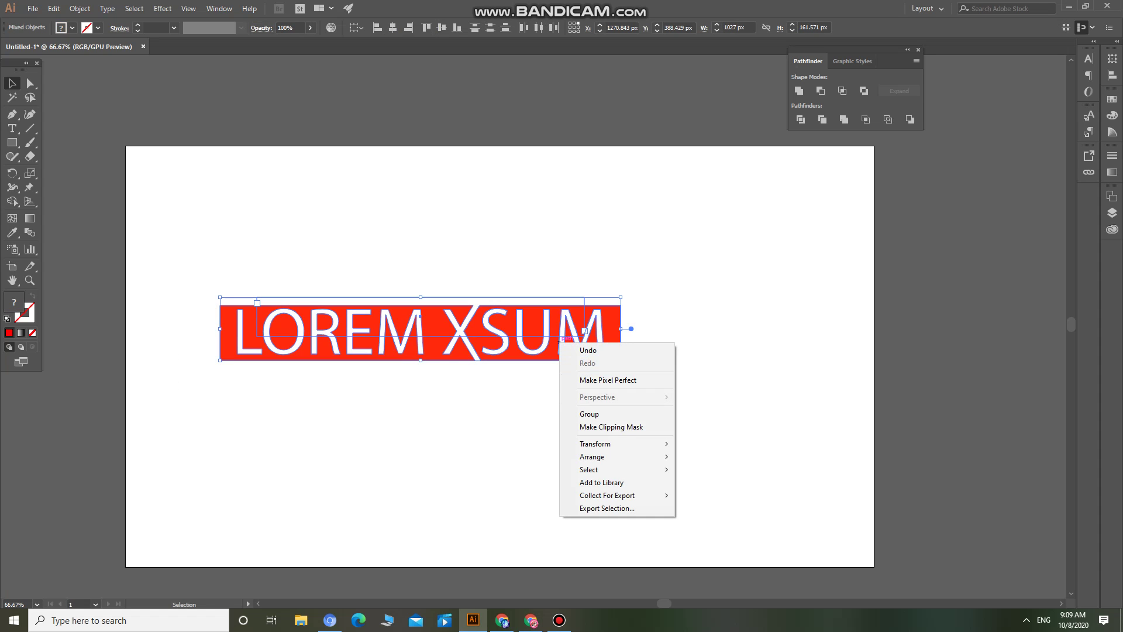
click(497, 374)
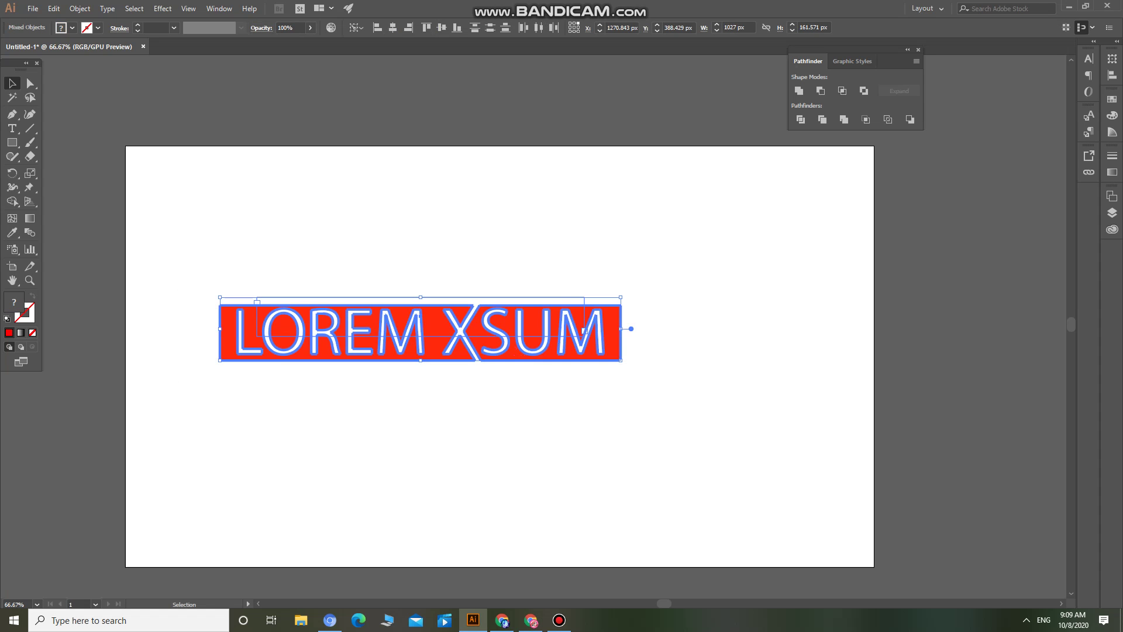
click(444, 251)
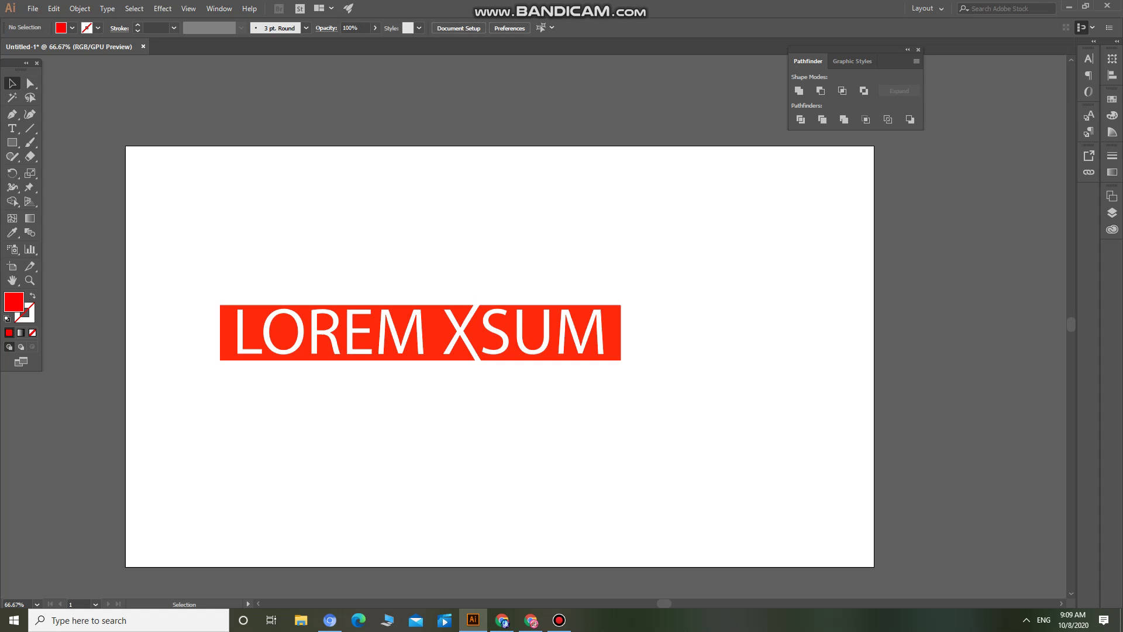
- Fill only the banner piece around SUM, to the right of the X, with light blue 00CCFF and deselect it
key(a)
click(526, 351)
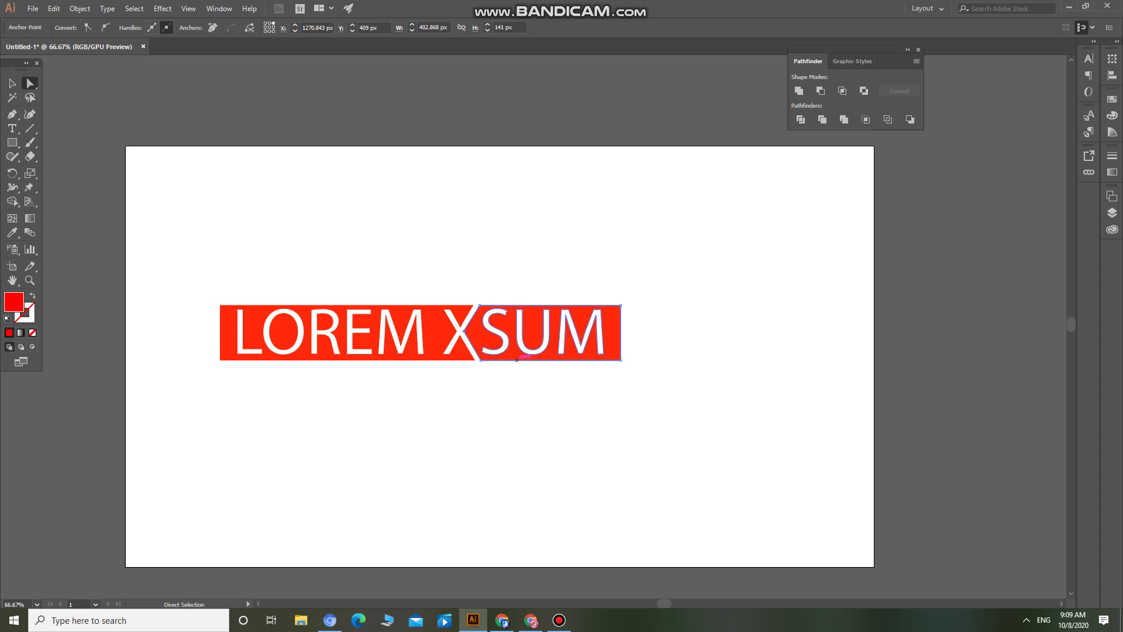
double_click(14, 301)
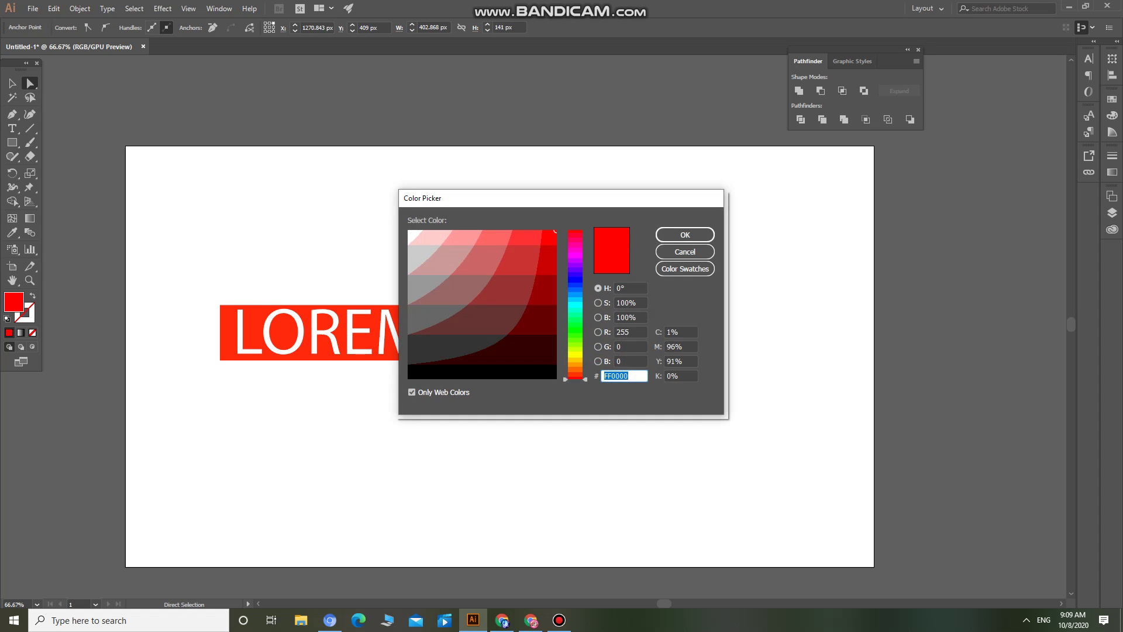
drag(575, 292, 576, 301)
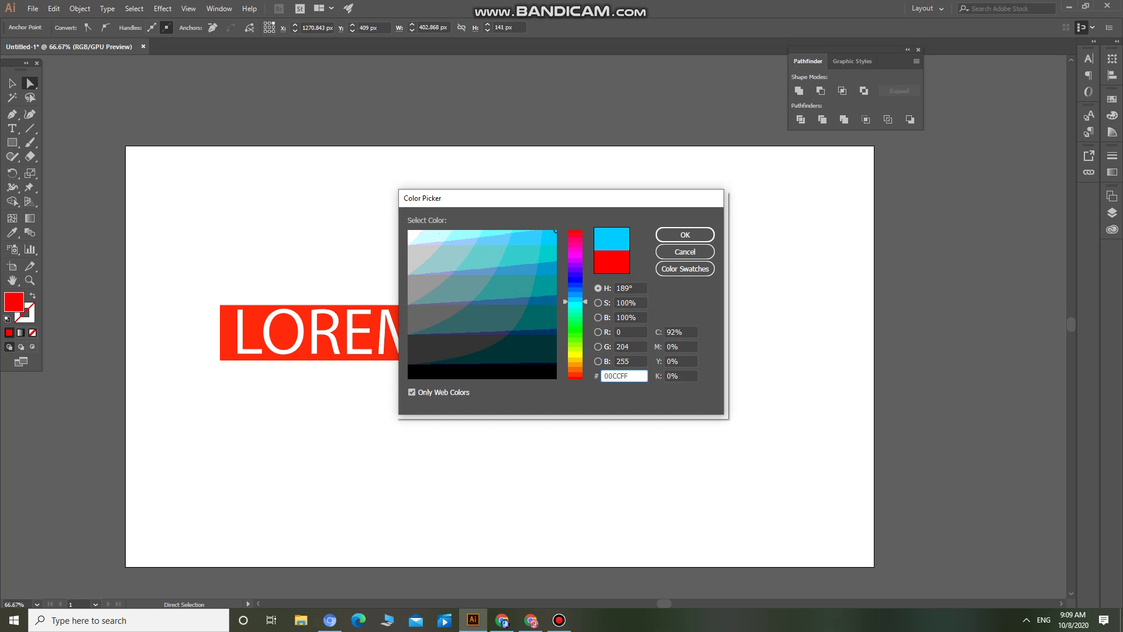
click(685, 235)
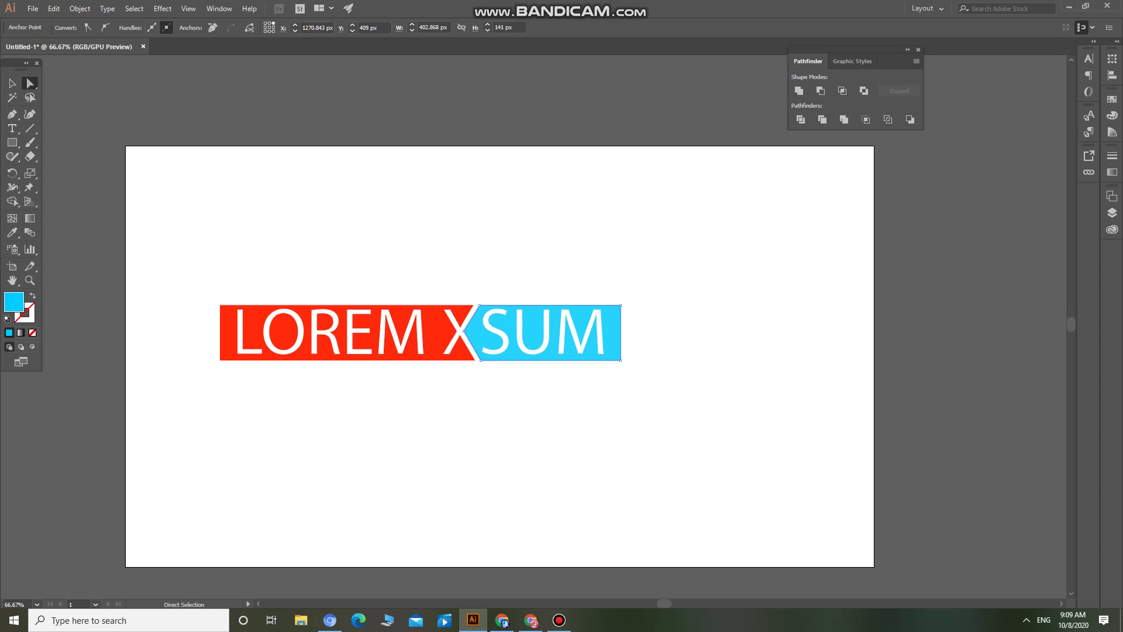
click(687, 252)
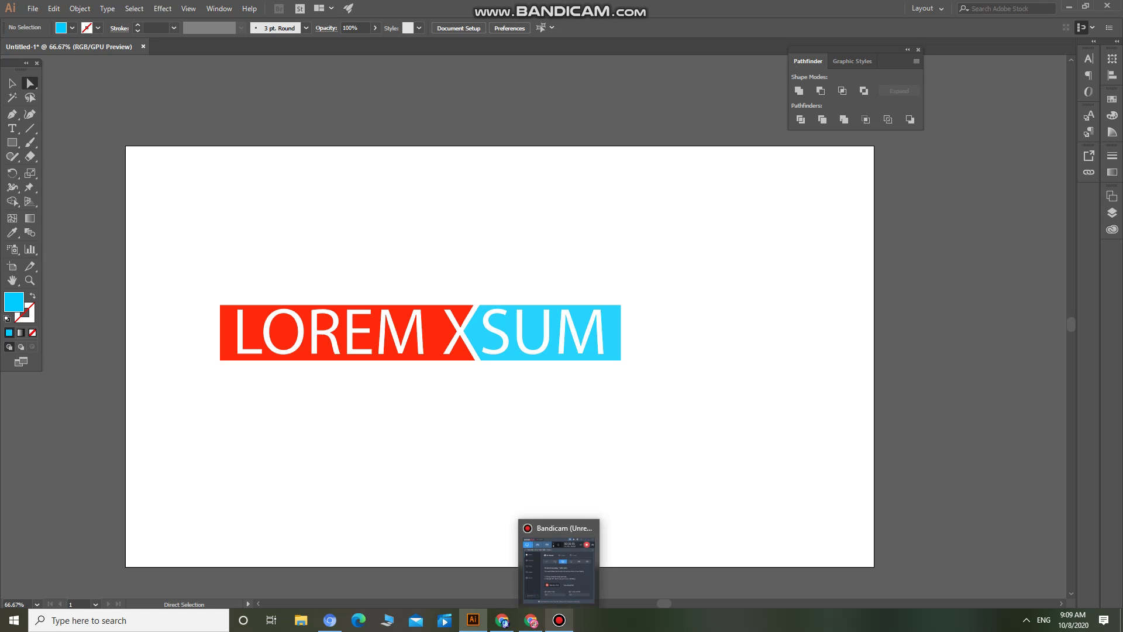
click(559, 558)
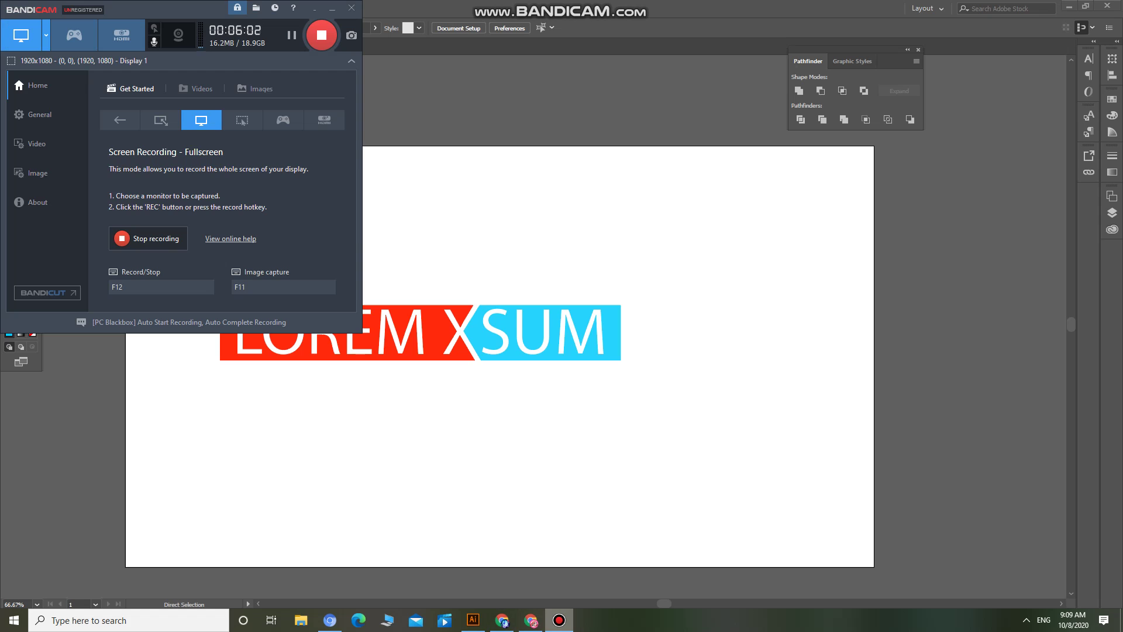